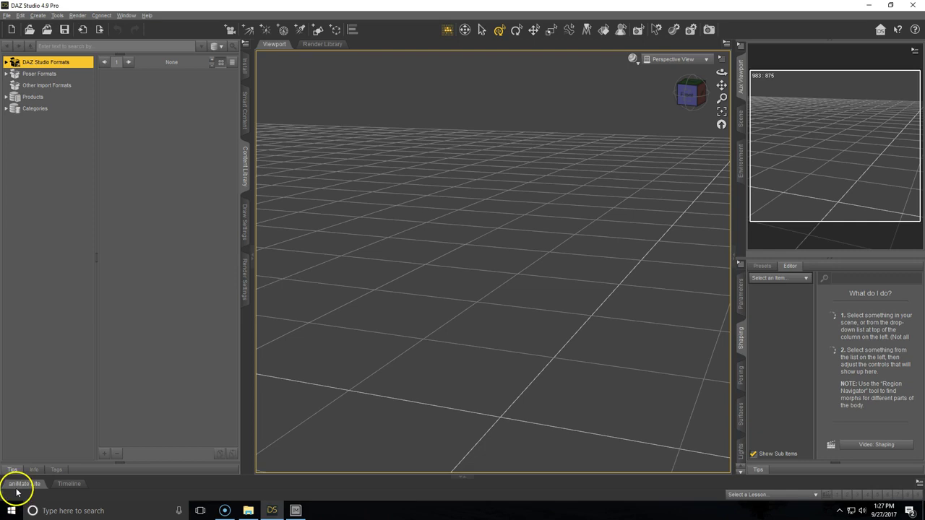
- Open DAZ Install Manager's Settings on Downloads to see the Public Documents download folder
click(295, 510)
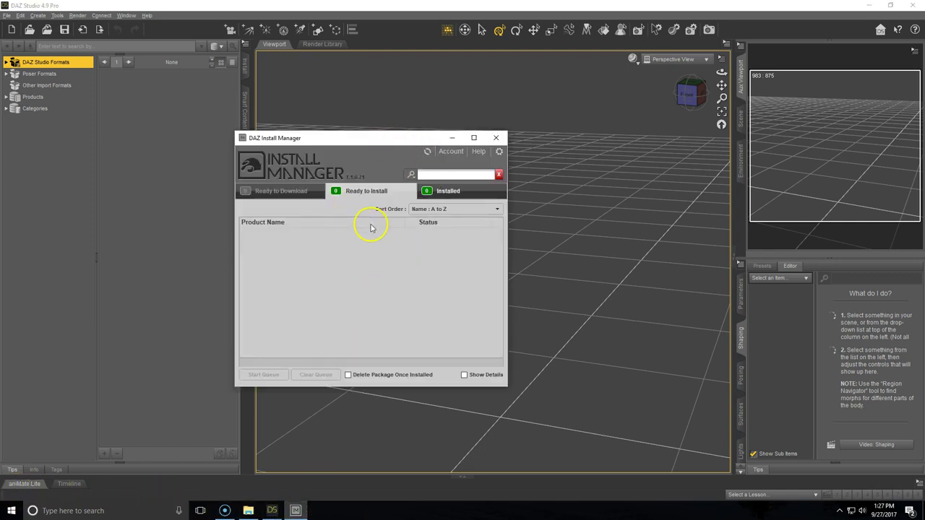
click(498, 153)
click(350, 199)
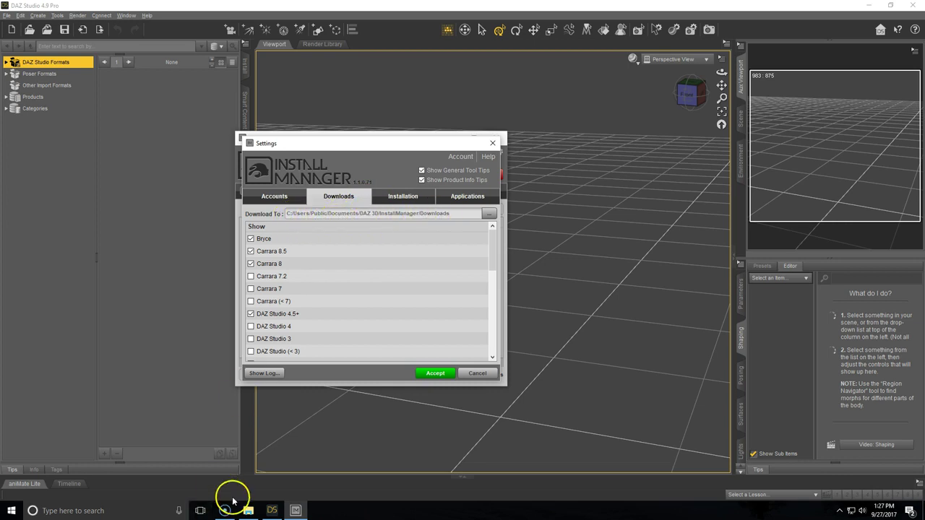
- Open OneDrive in File Explorer beside the settings, then create and open a Users folder
click(248, 510)
drag(318, 110, 520, 37)
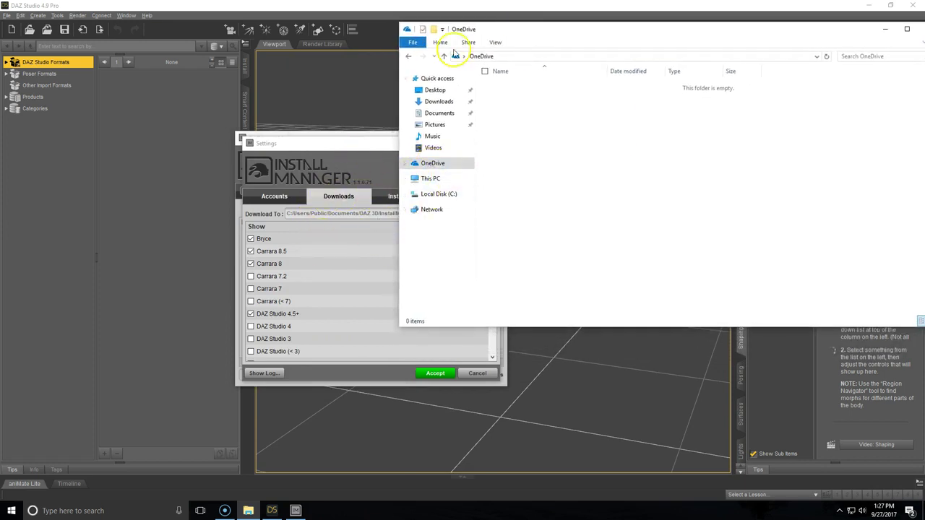
drag(489, 26, 542, 31)
right_click(662, 214)
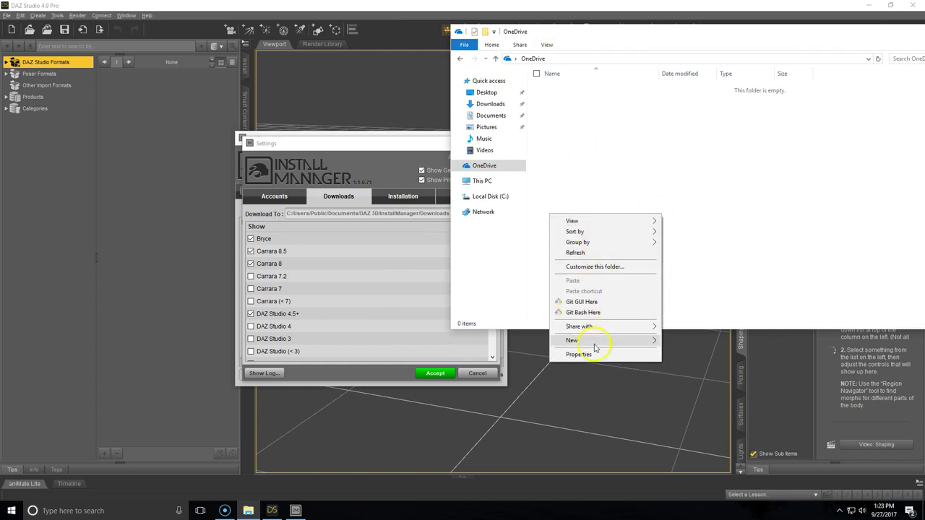
mouse_move(595, 341)
click(484, 343)
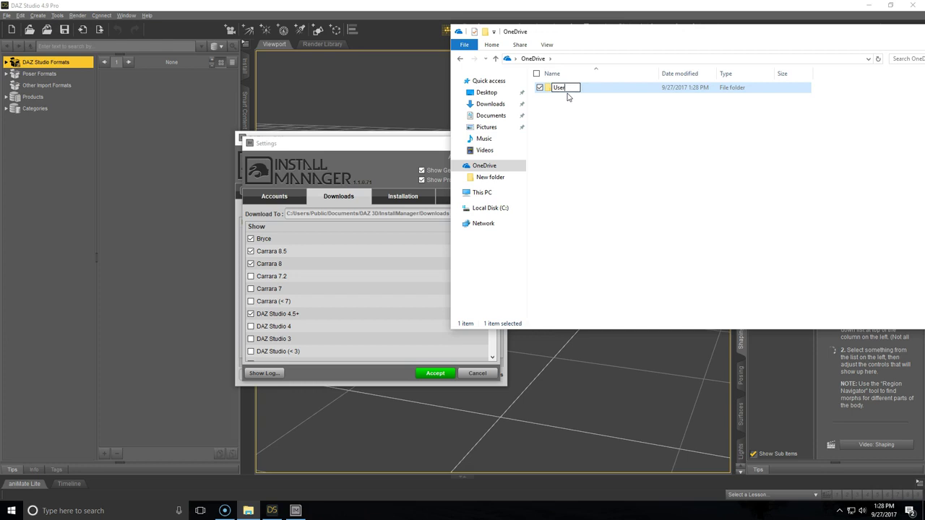
text(Users)
key(Return)
double_click(557, 88)
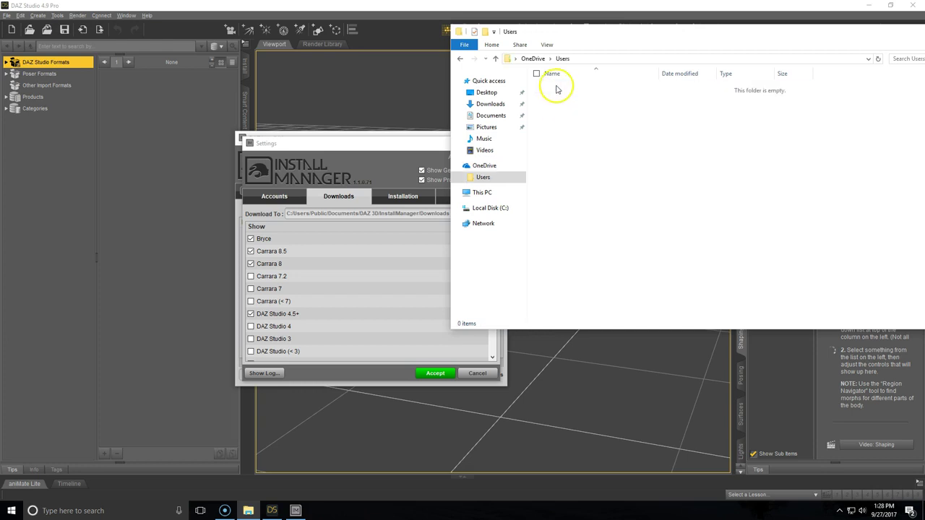
- Create and open nested Public and Documents folders inside Users
right_click(568, 128)
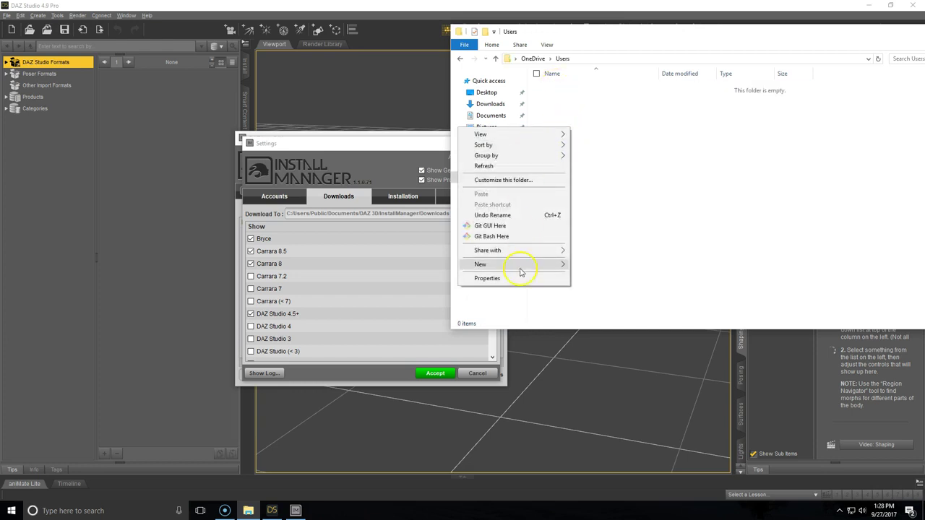
mouse_move(522, 269)
click(389, 267)
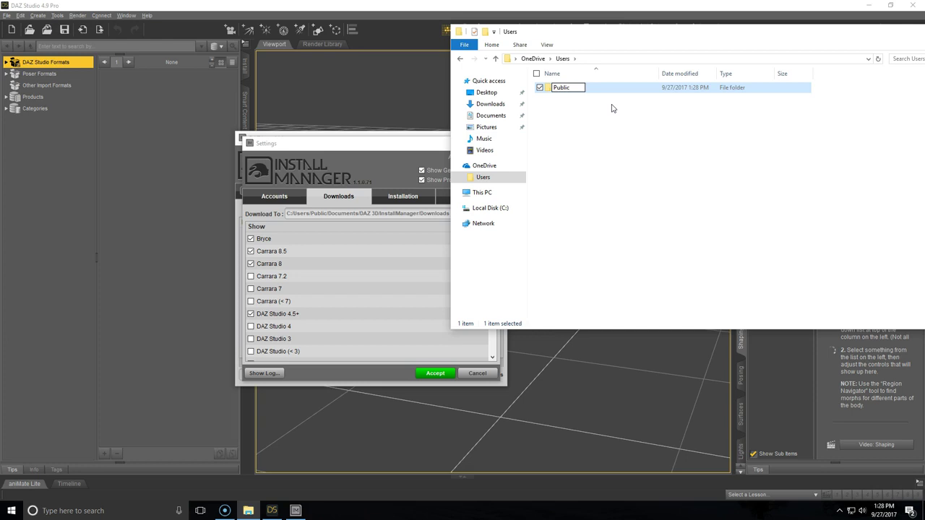
text(Public)
click(645, 115)
double_click(570, 87)
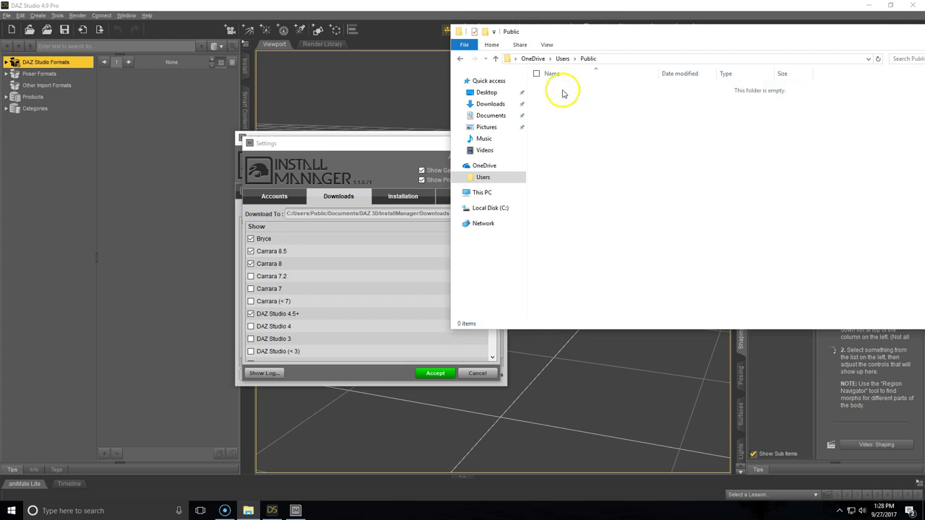
right_click(562, 124)
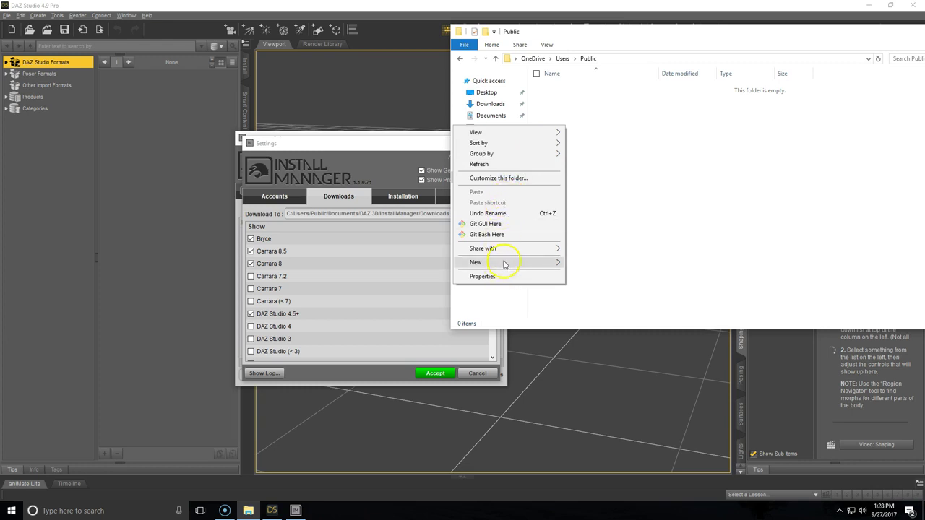
mouse_move(502, 262)
click(407, 266)
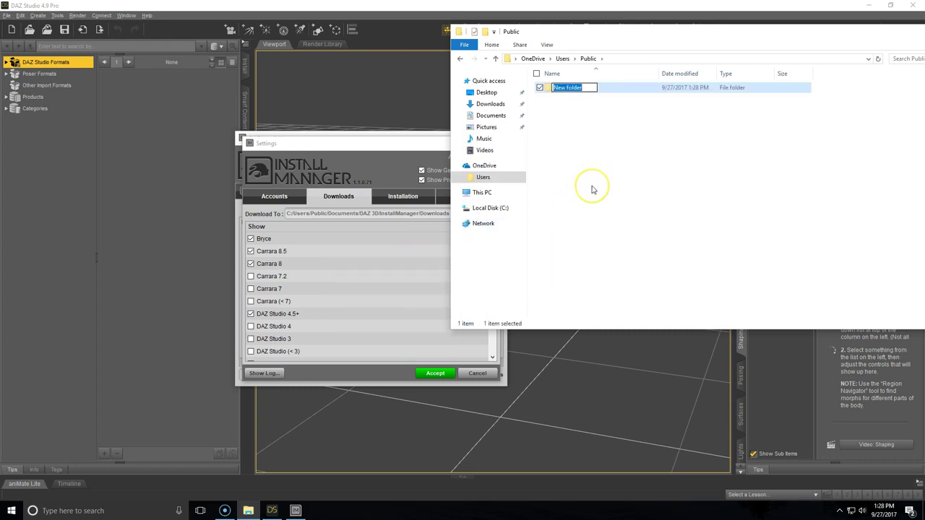
text(Documents)
click(593, 193)
double_click(561, 88)
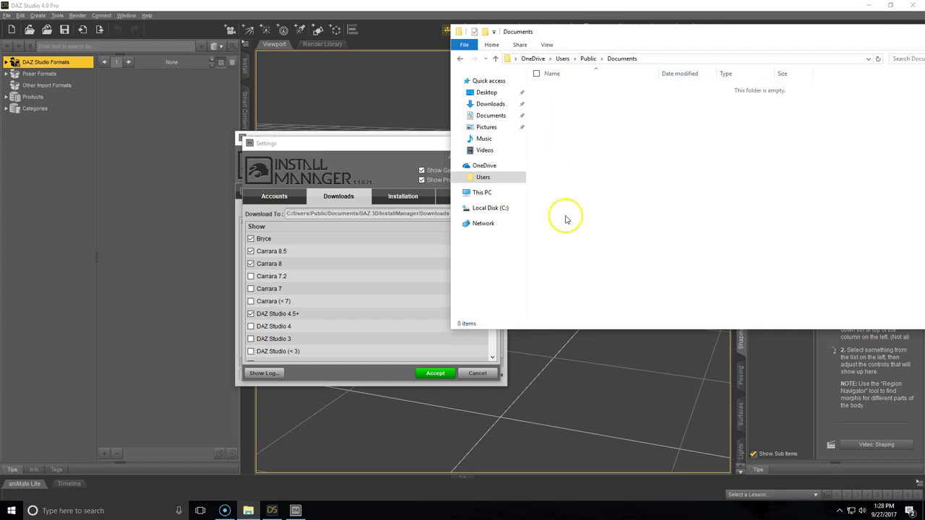
- Create and open nested DAZ 3D and InstallManager folders inside Documents
right_click(583, 180)
mouse_move(521, 317)
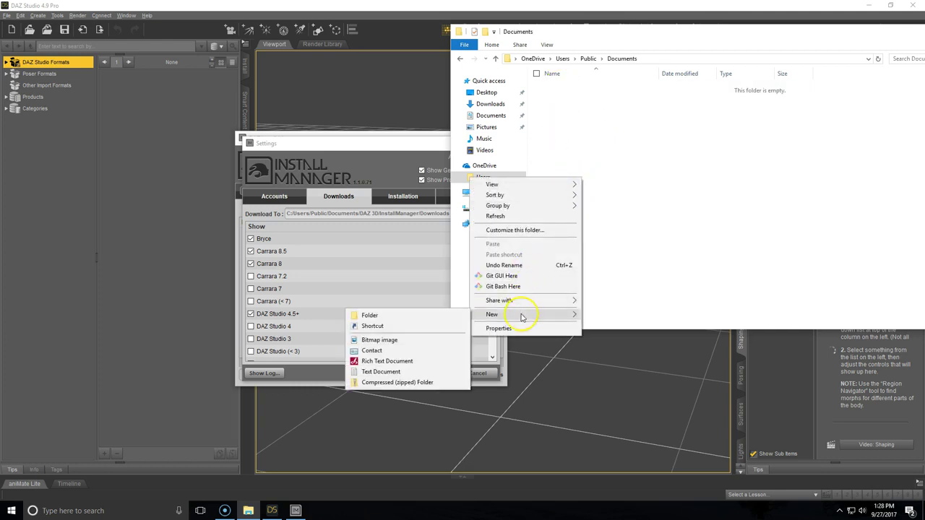
click(408, 315)
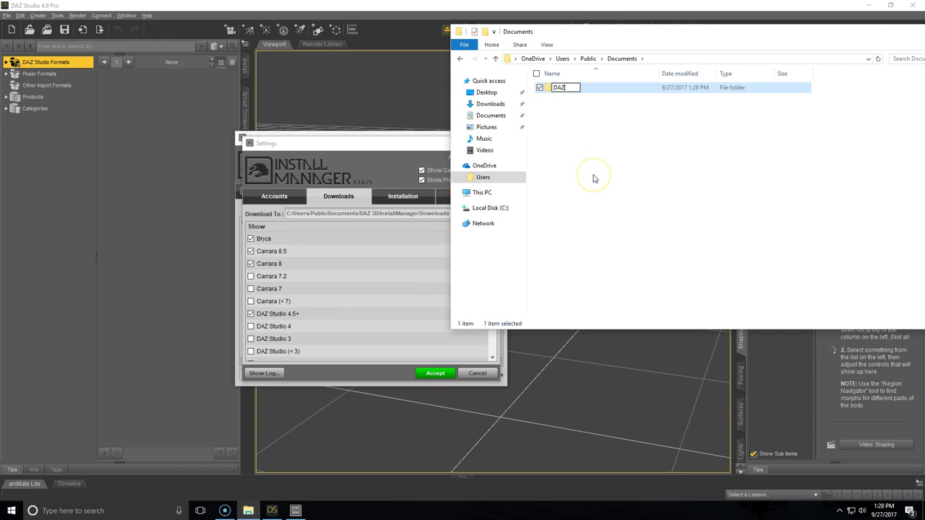
key(Return)
double_click(564, 87)
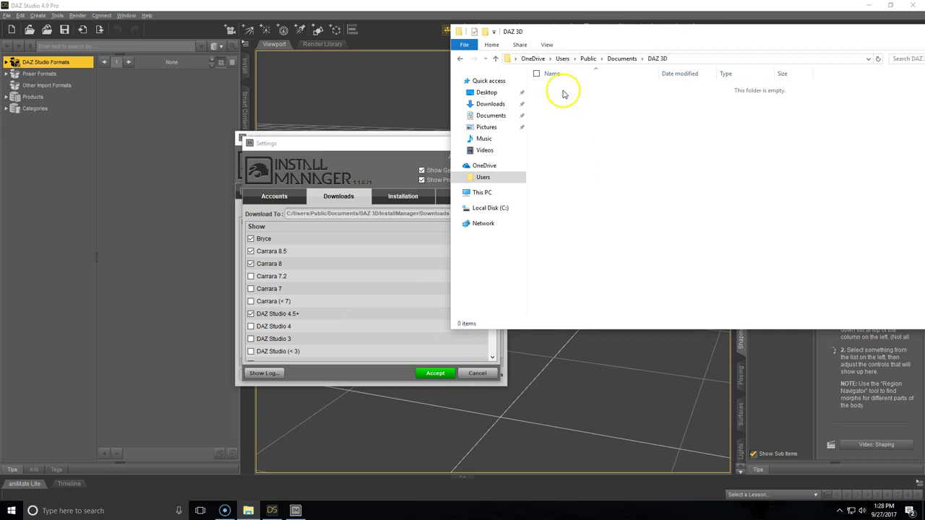
right_click(593, 163)
mouse_move(529, 298)
click(427, 297)
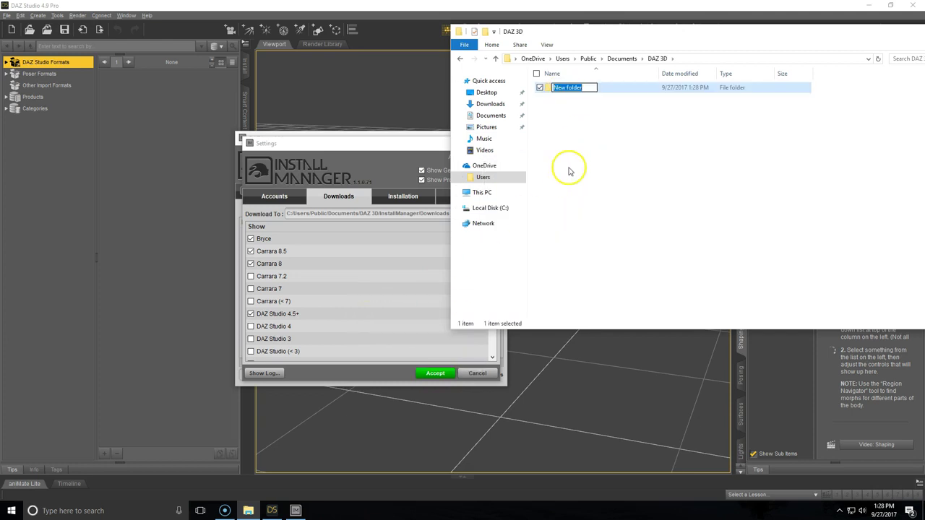
key(Return)
double_click(571, 87)
- Create an empty Downloads folder inside InstallManager
right_click(584, 164)
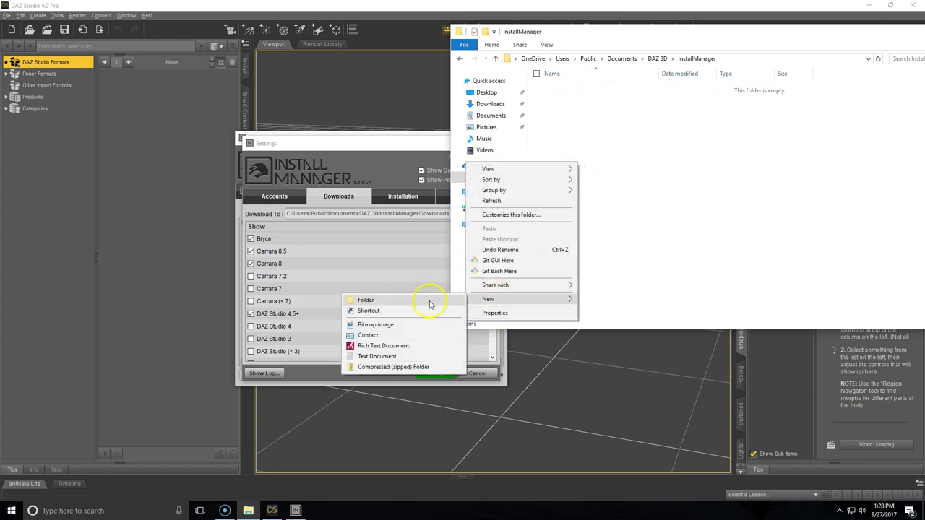
mouse_move(506, 302)
click(429, 302)
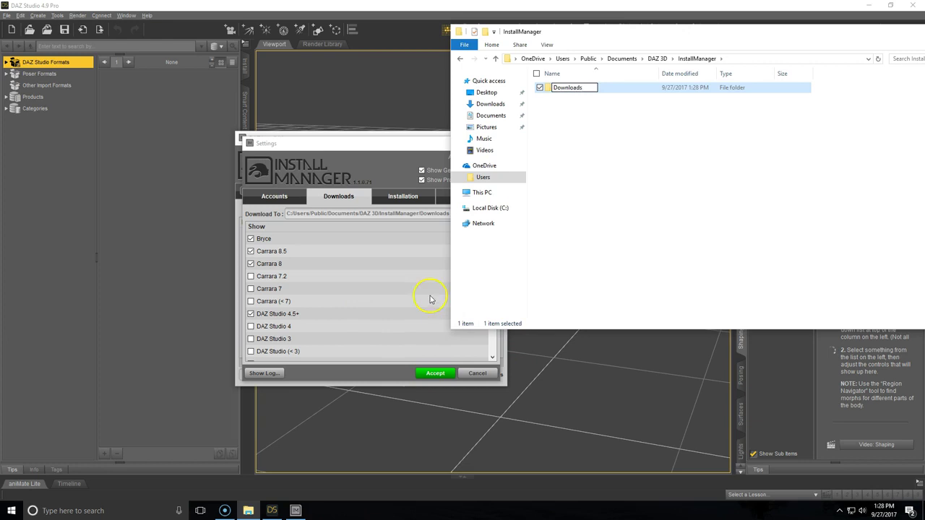
key(Return)
click(553, 154)
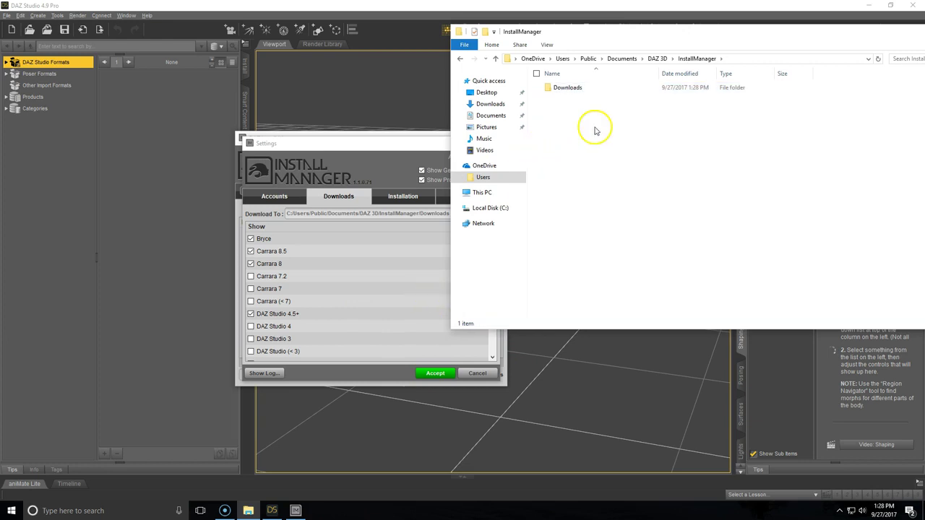
- Set Download To as OneDrive\Users\Public\Documents\DAZ 3D\InstallManager\Downloads
double_click(588, 89)
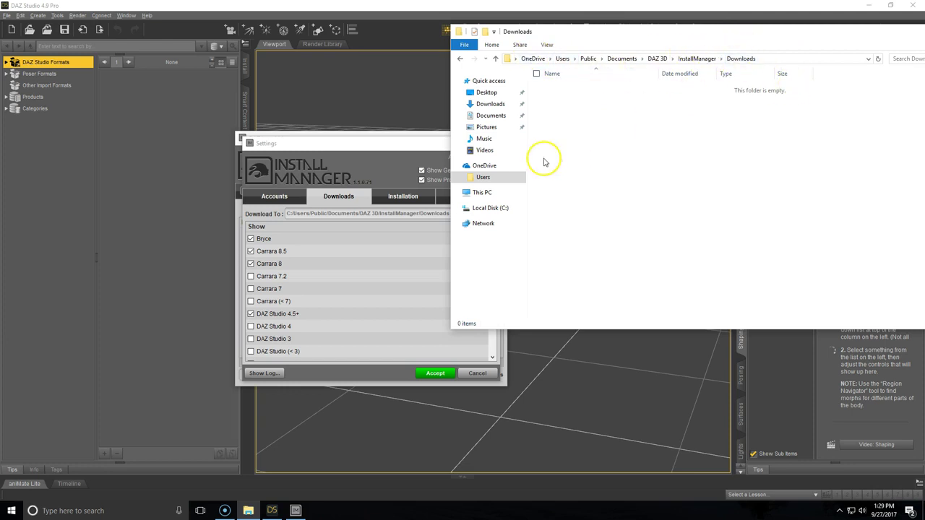
click(390, 159)
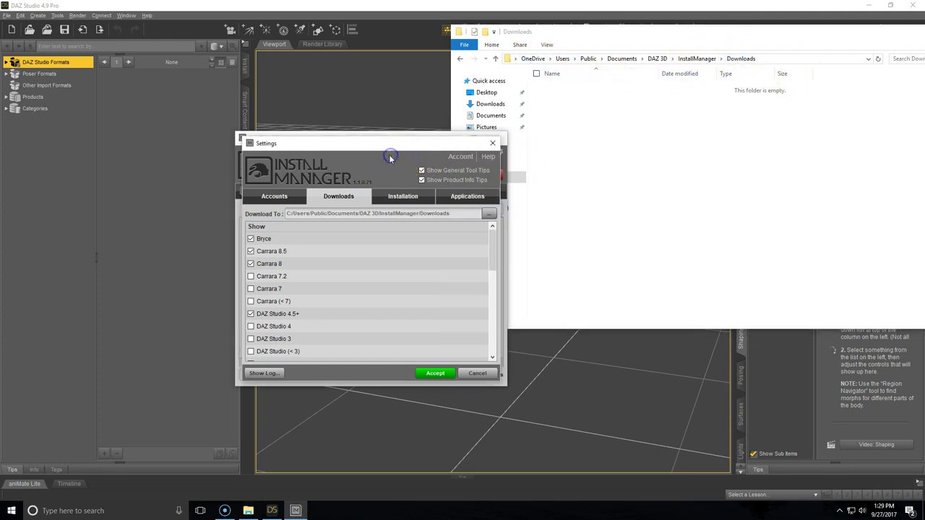
click(488, 214)
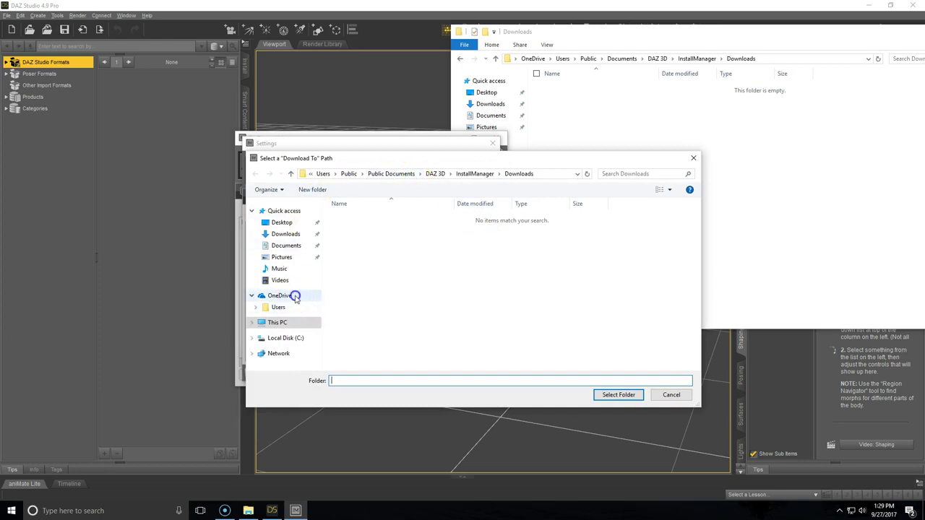
click(280, 296)
double_click(350, 217)
double_click(347, 219)
double_click(347, 220)
click(347, 220)
double_click(347, 220)
double_click(345, 221)
click(345, 221)
click(617, 395)
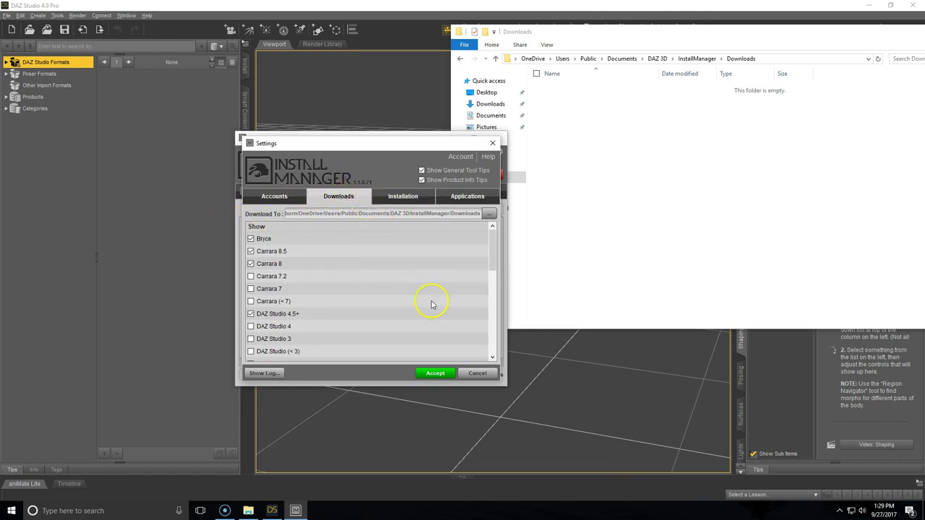
- Accept the download settings and reopen Settings on the Installation tab
click(438, 374)
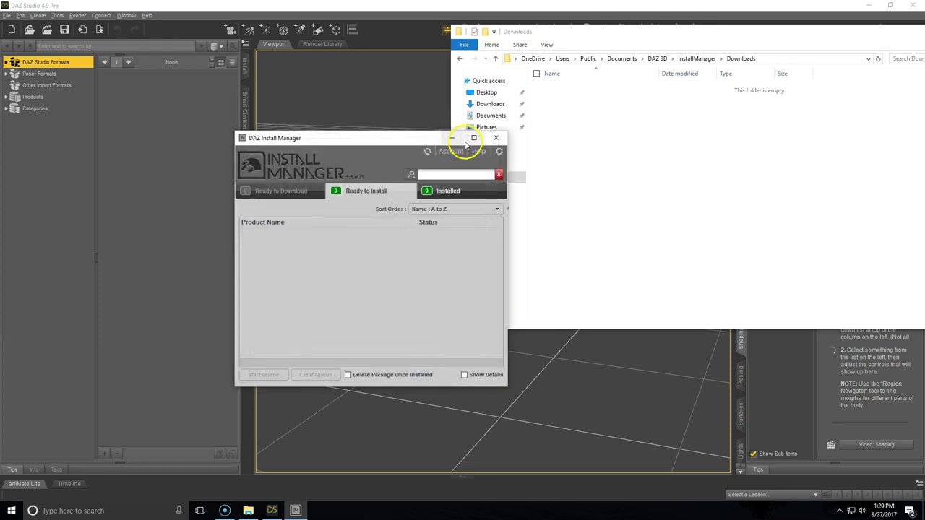
click(499, 152)
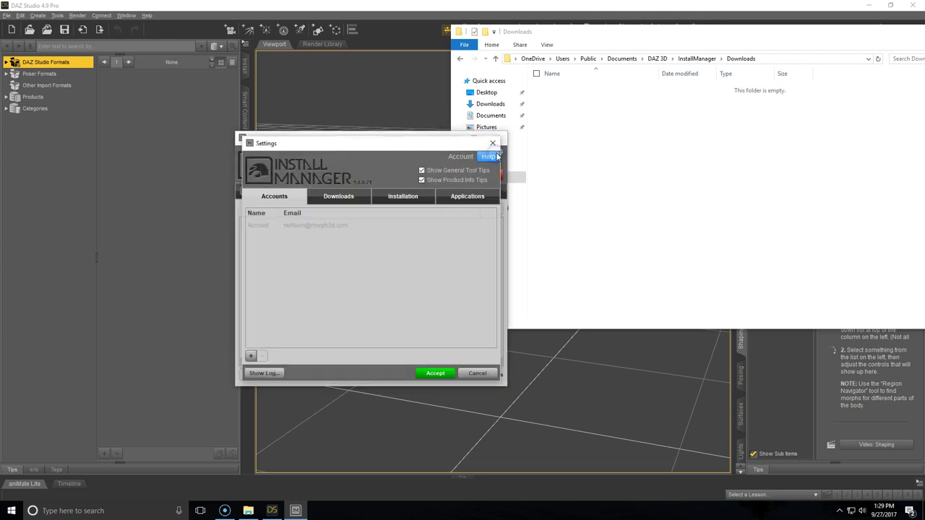
click(431, 199)
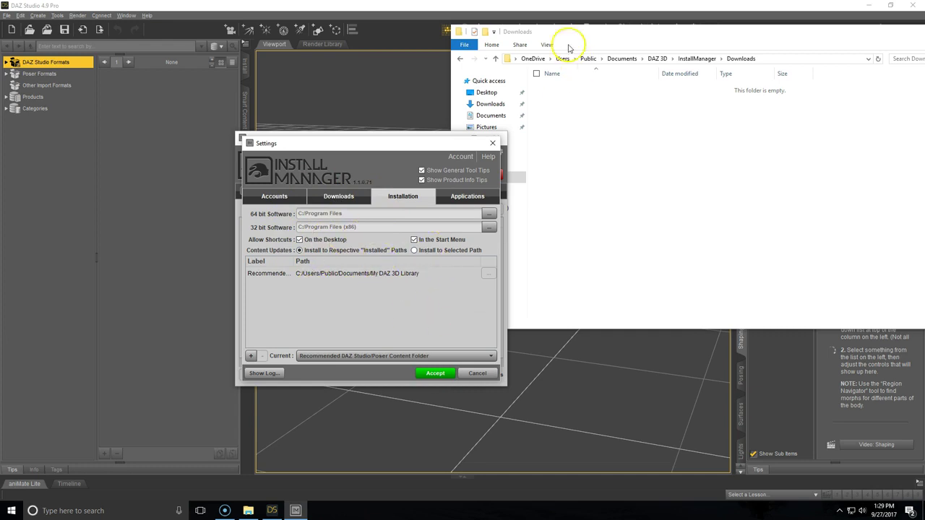
- Return File Explorer to the OneDrive root and dismiss the OneDrive setup prompt
click(685, 145)
click(533, 59)
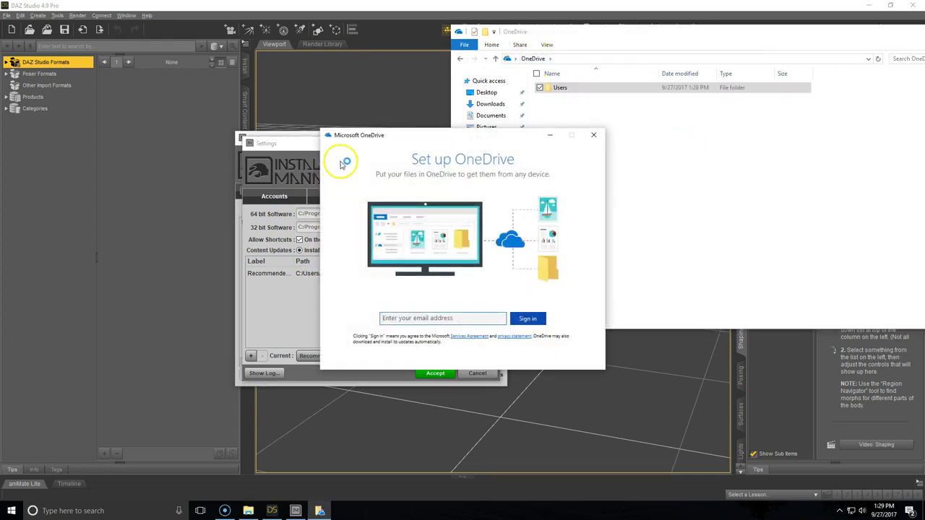
click(591, 136)
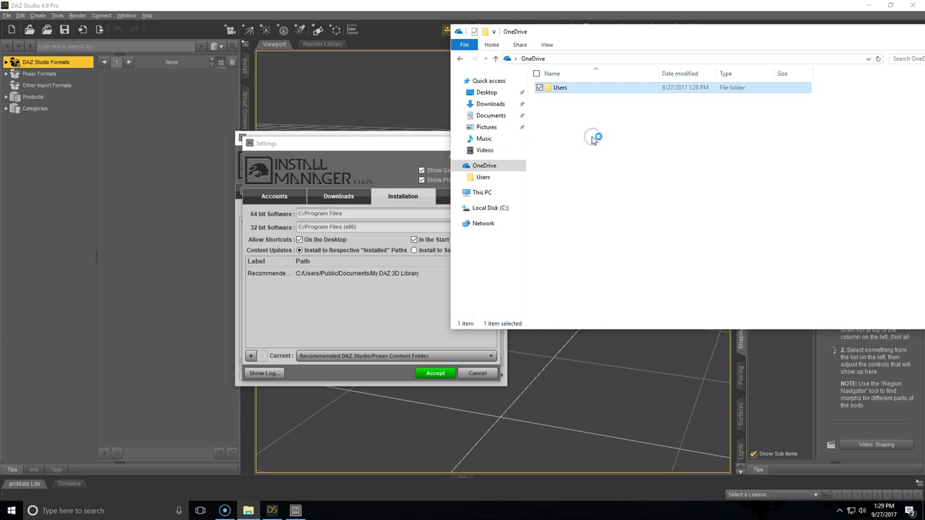
click(318, 216)
- Create Program Files and Program Files (x86) folders in the OneDrive root
right_click(576, 201)
mouse_move(547, 335)
click(419, 333)
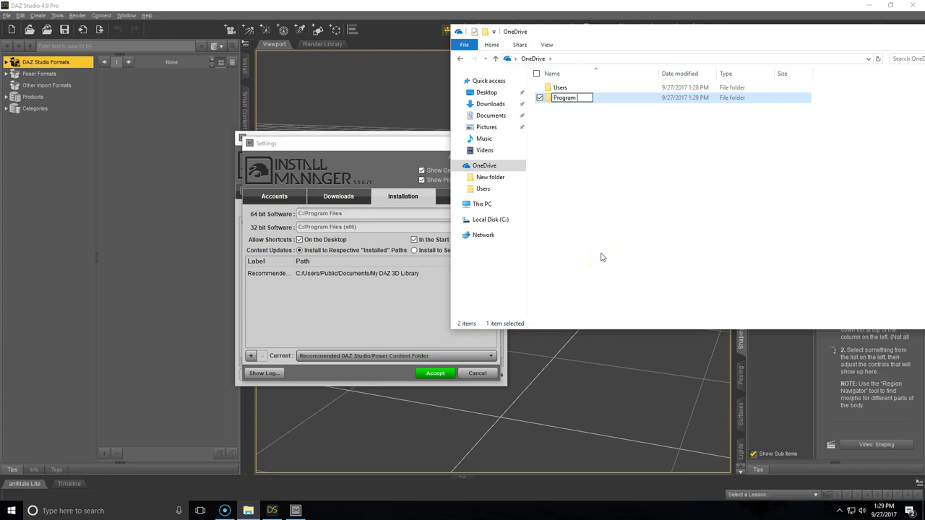
click(601, 257)
right_click(602, 257)
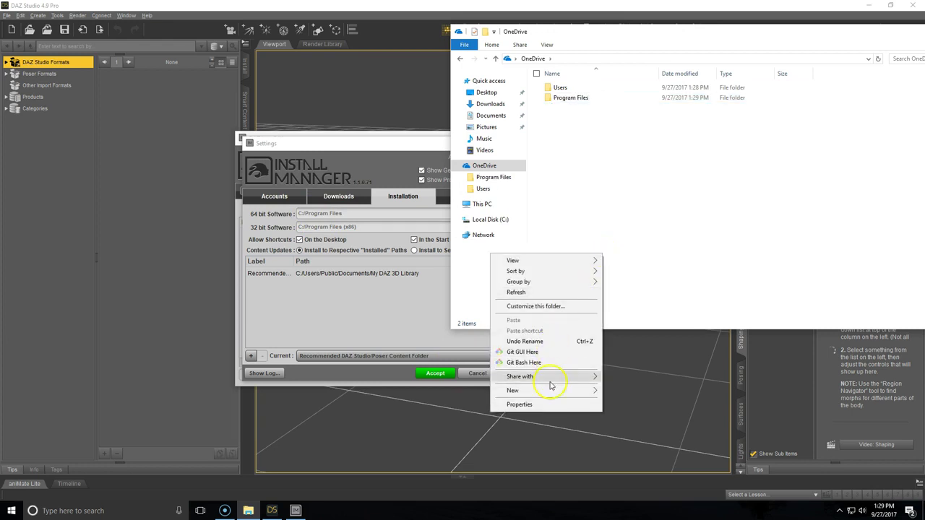
mouse_move(555, 396)
click(413, 388)
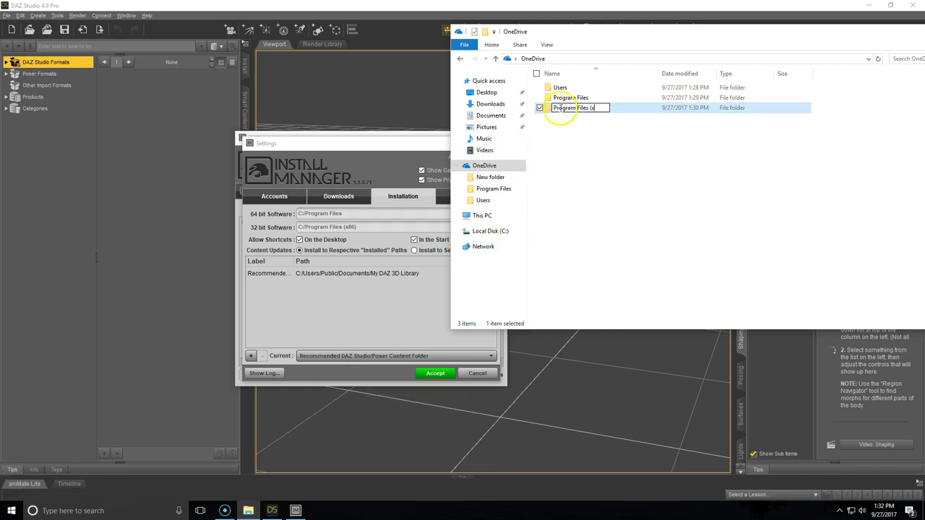
text())
click(587, 126)
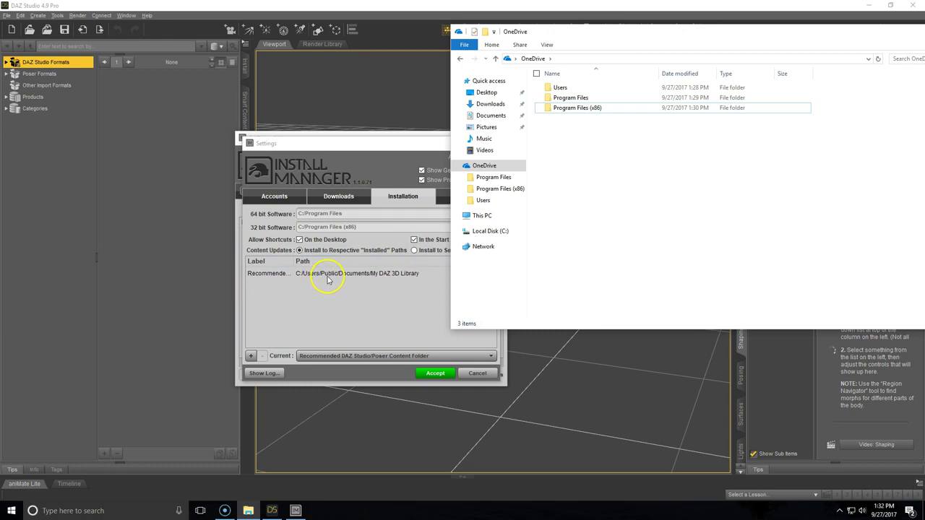
- Create a My DAZ 3D Library folder in OneDrive's Users\Public\Documents
double_click(560, 88)
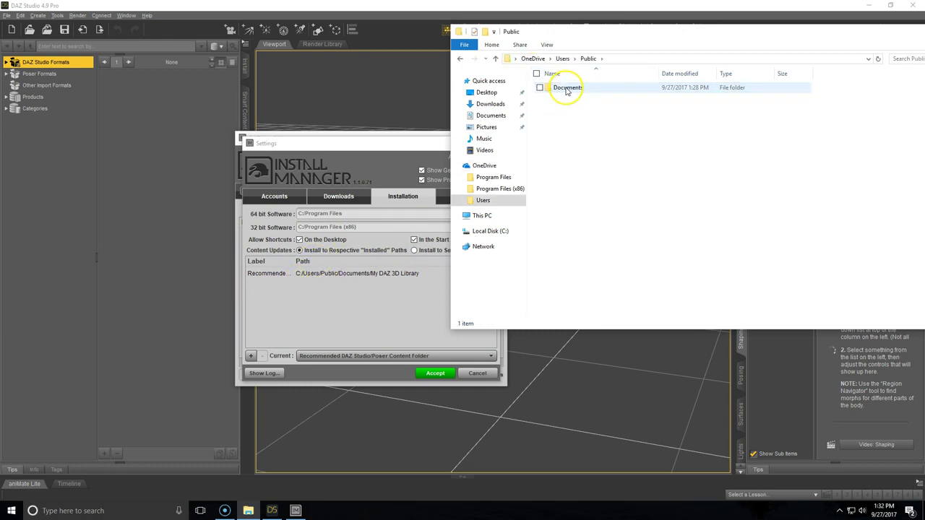
double_click(567, 89)
right_click(576, 133)
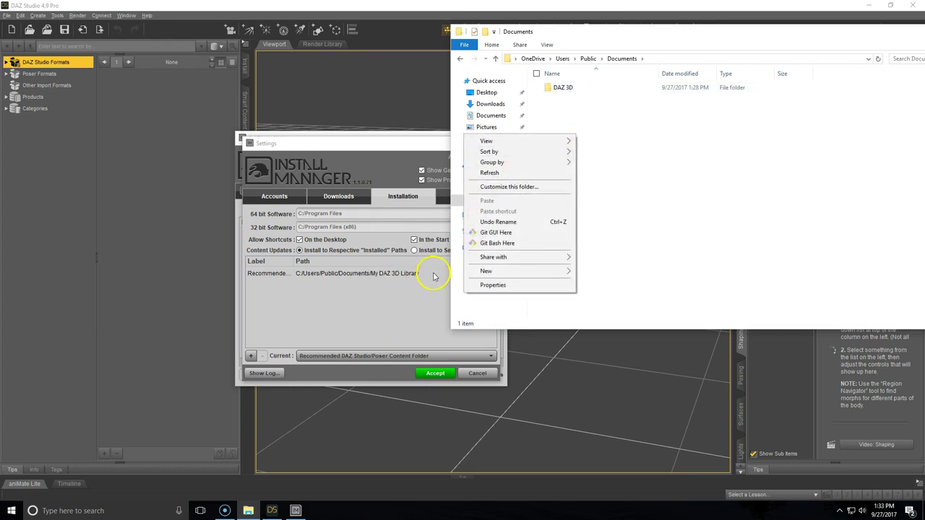
mouse_move(511, 271)
click(394, 272)
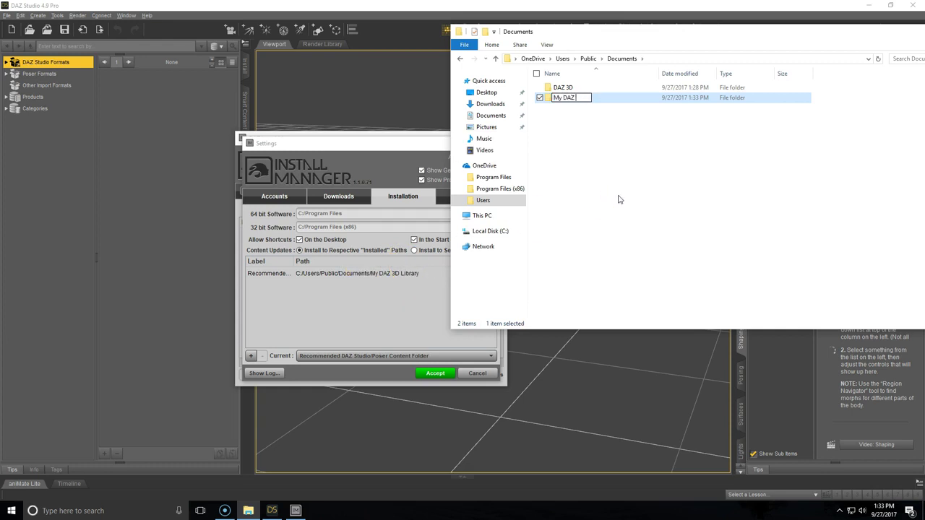
text(My DAZ 3D Library)
key(Return)
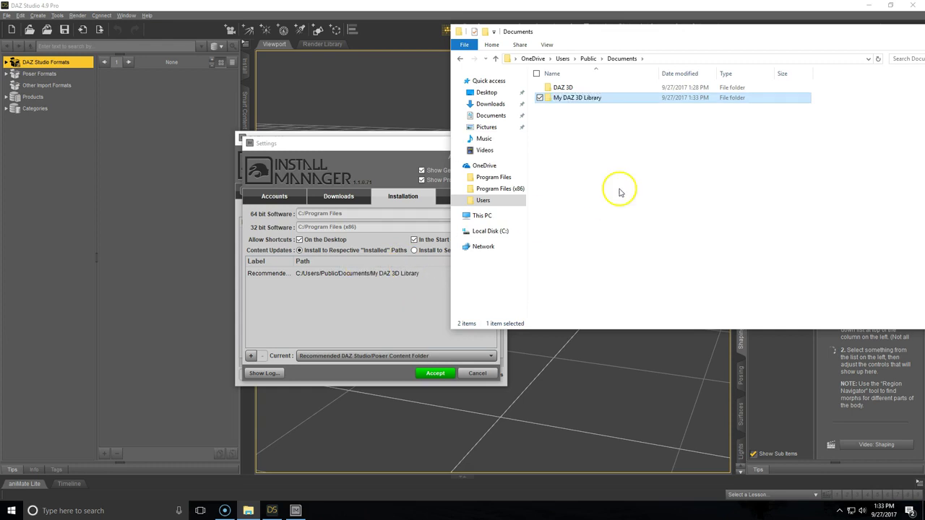
click(618, 191)
click(354, 224)
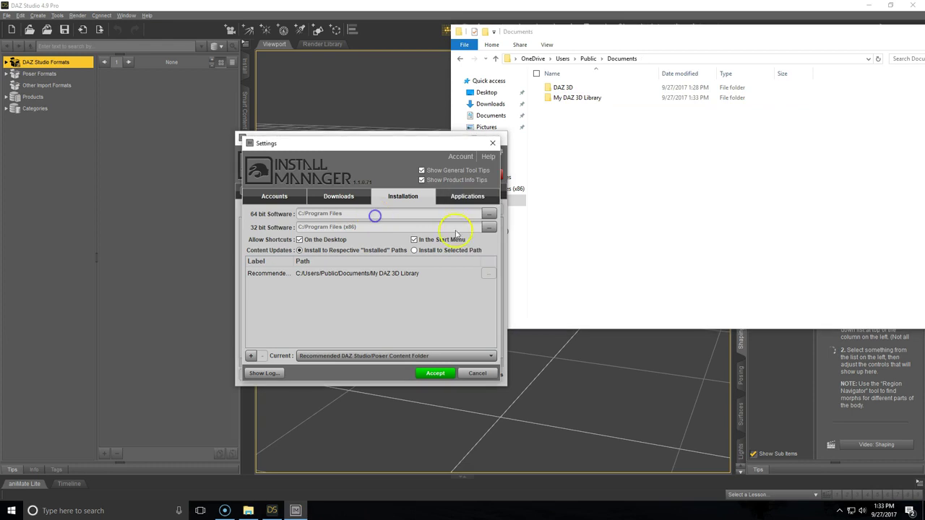
- Set the 64 bit Software path to OneDrive\Program Files
click(489, 215)
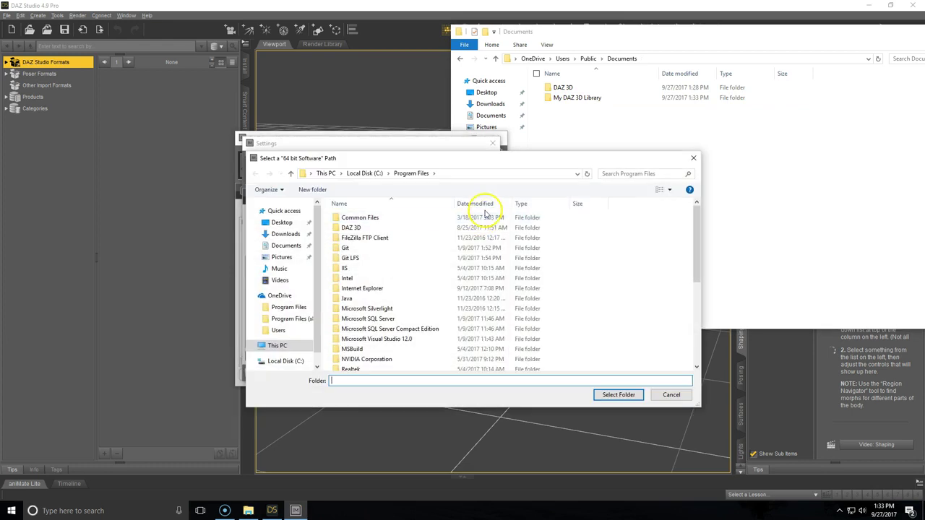
click(279, 295)
click(361, 217)
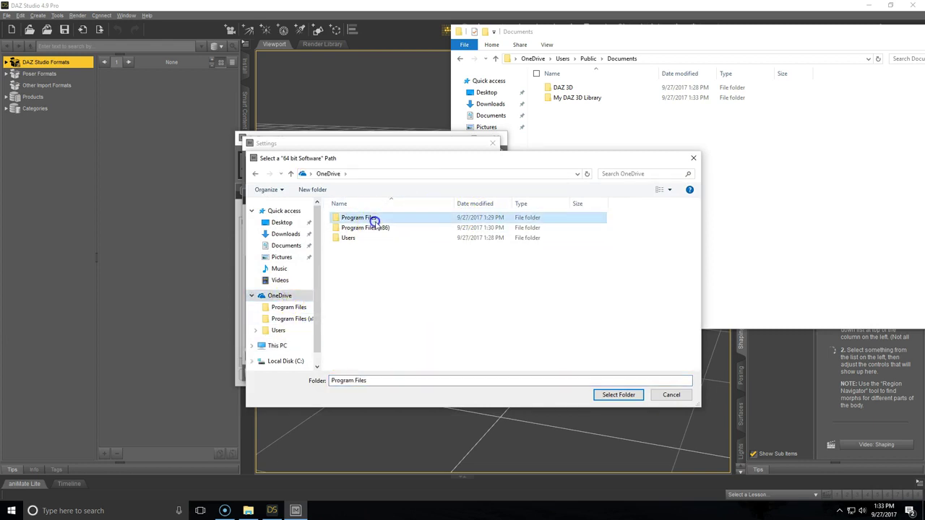
click(619, 395)
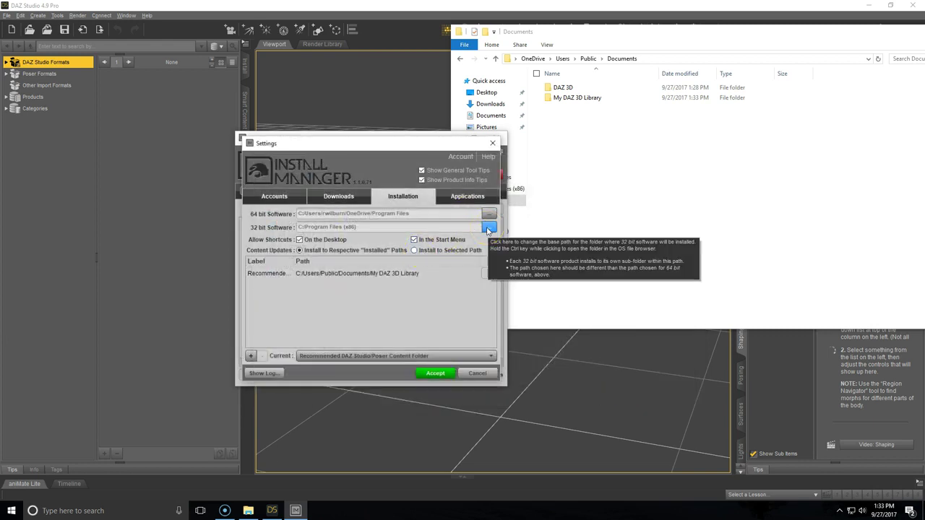
- Set the 32 bit Software path to OneDrive\Program Files (x86)
click(578, 127)
click(533, 59)
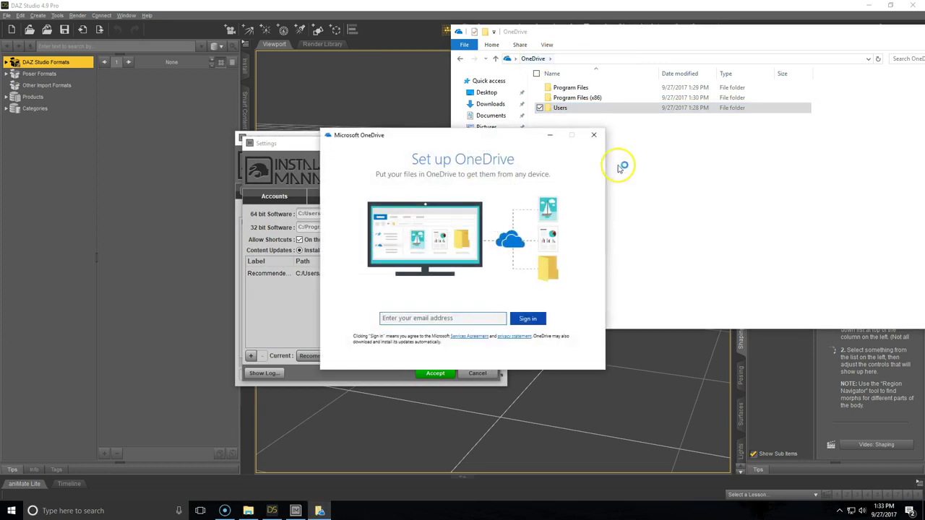
click(405, 235)
click(489, 227)
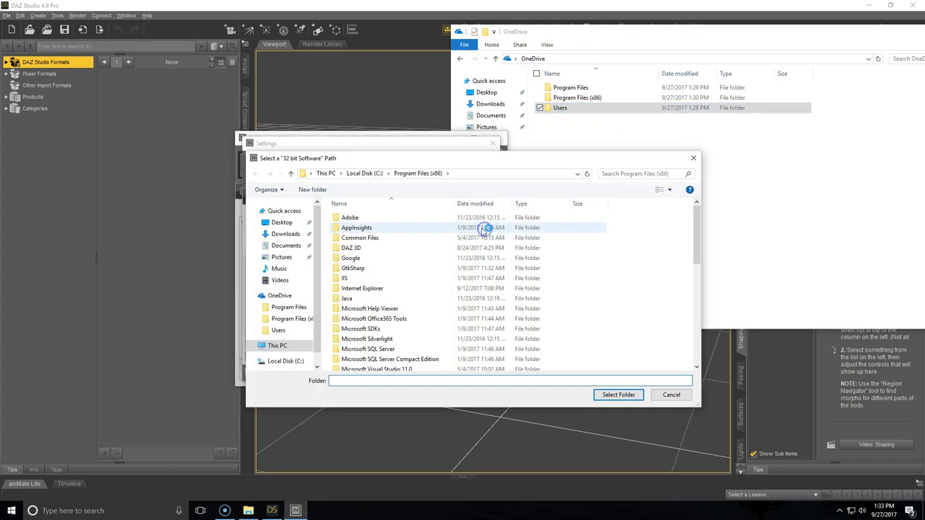
click(279, 296)
click(365, 228)
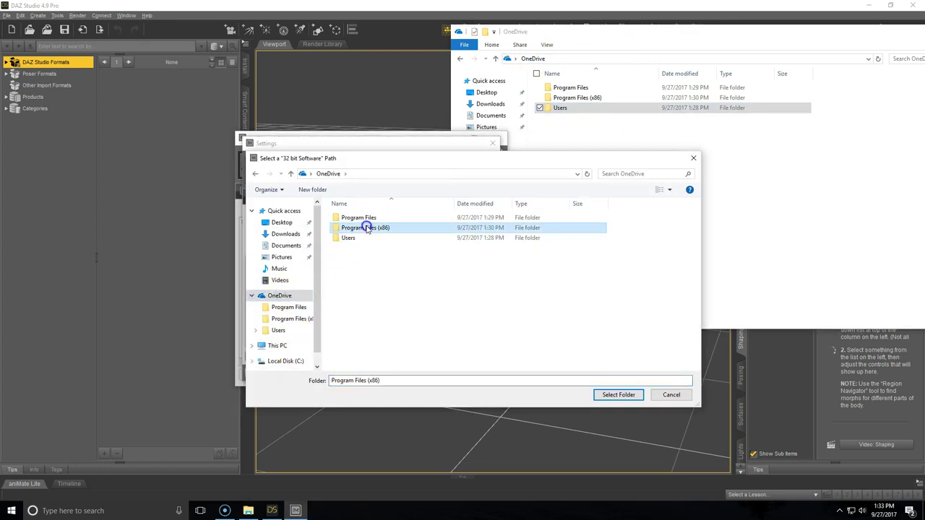
click(619, 395)
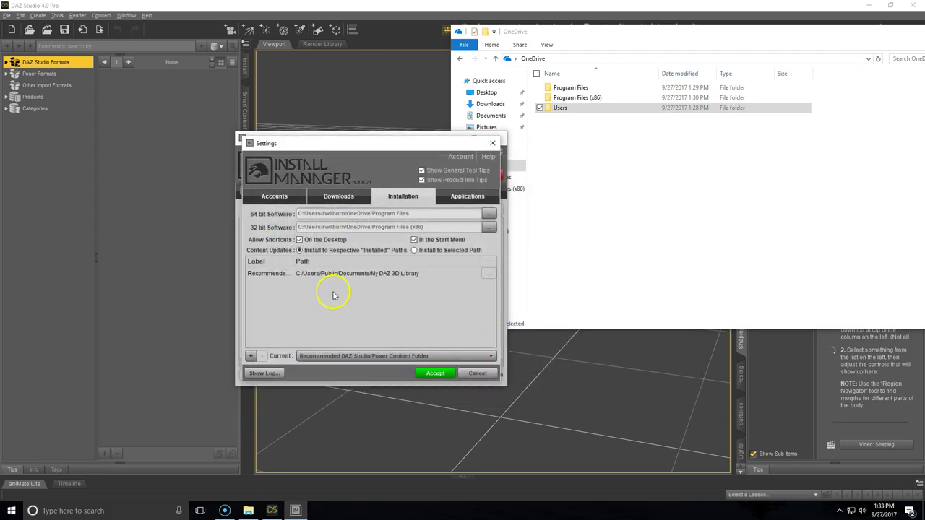
- Add a OneDrive content path pointing to OneDrive\Users\Public\Documents\My DAZ 3D Library
click(300, 276)
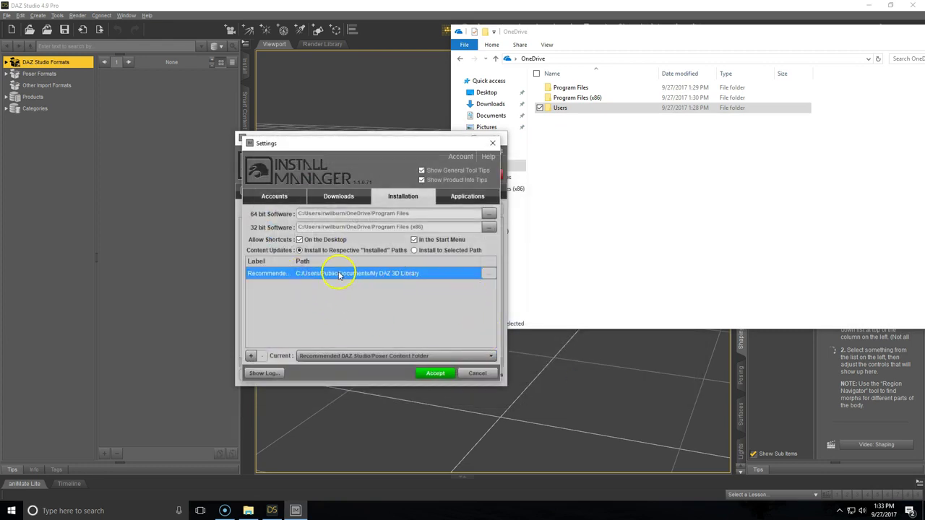
mouse_move(339, 275)
click(251, 357)
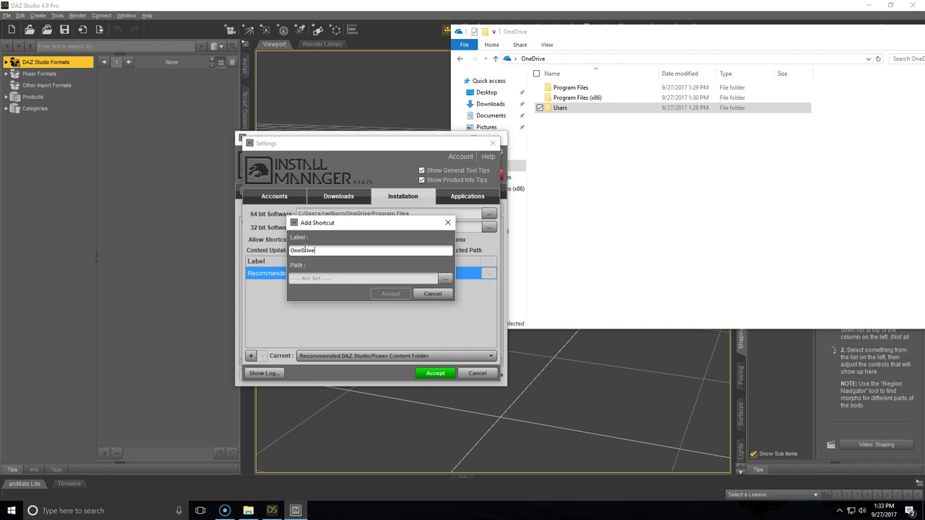
click(445, 278)
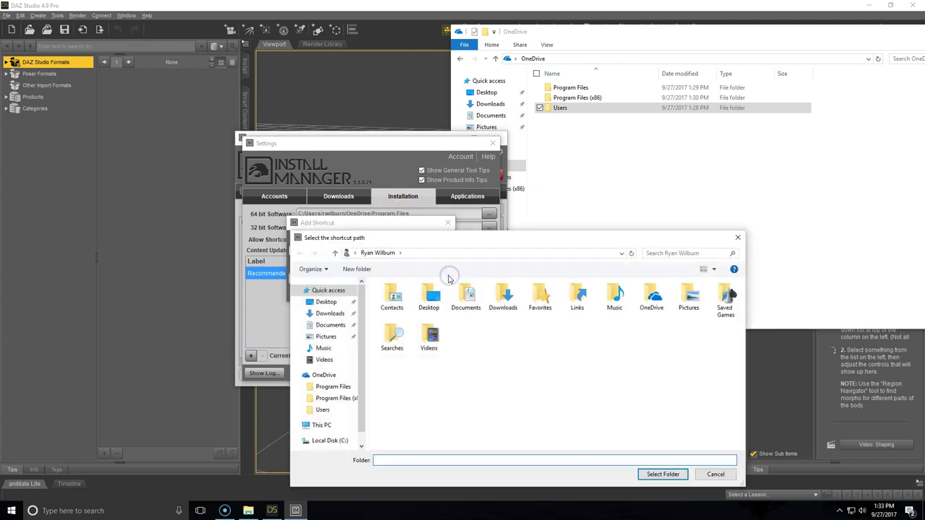
click(323, 409)
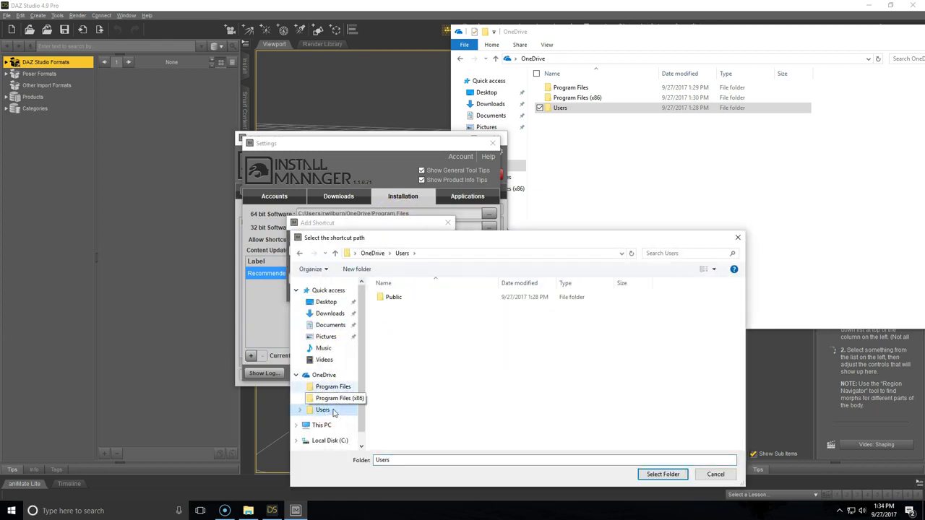
double_click(391, 298)
double_click(388, 299)
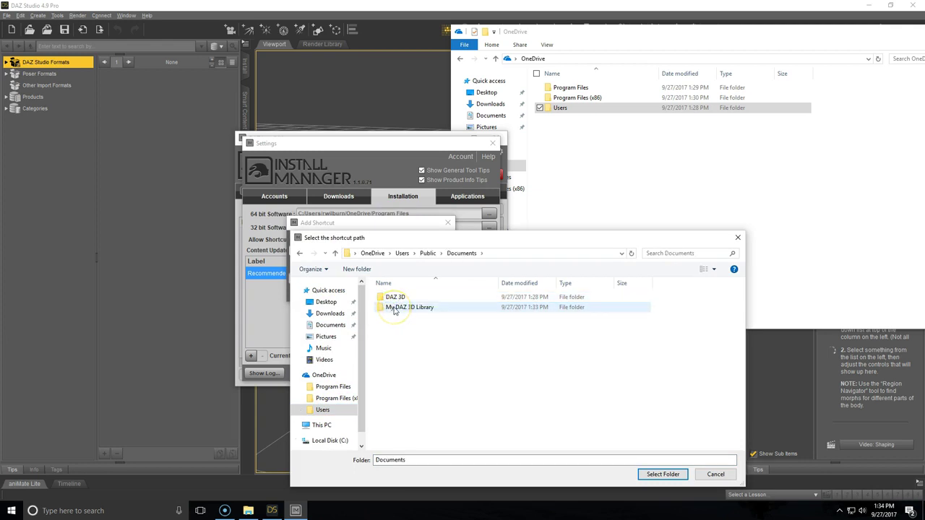
click(405, 307)
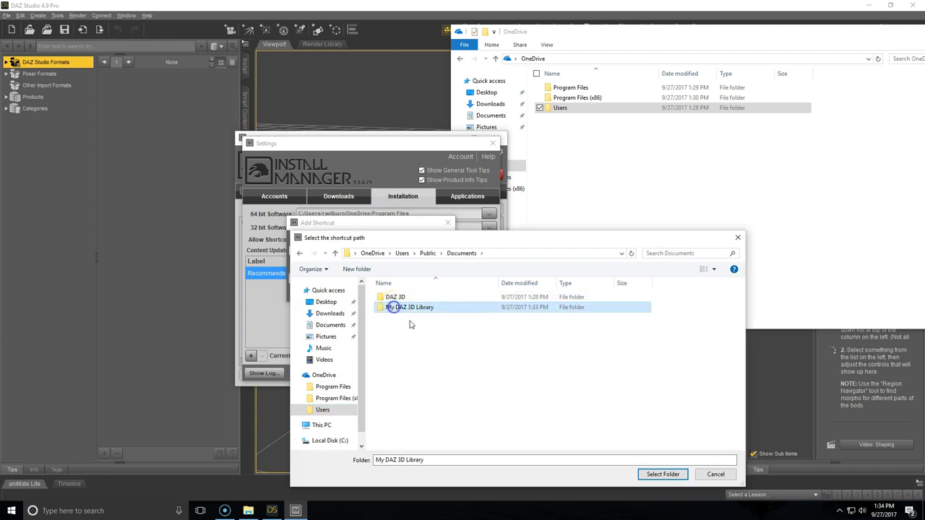
click(662, 474)
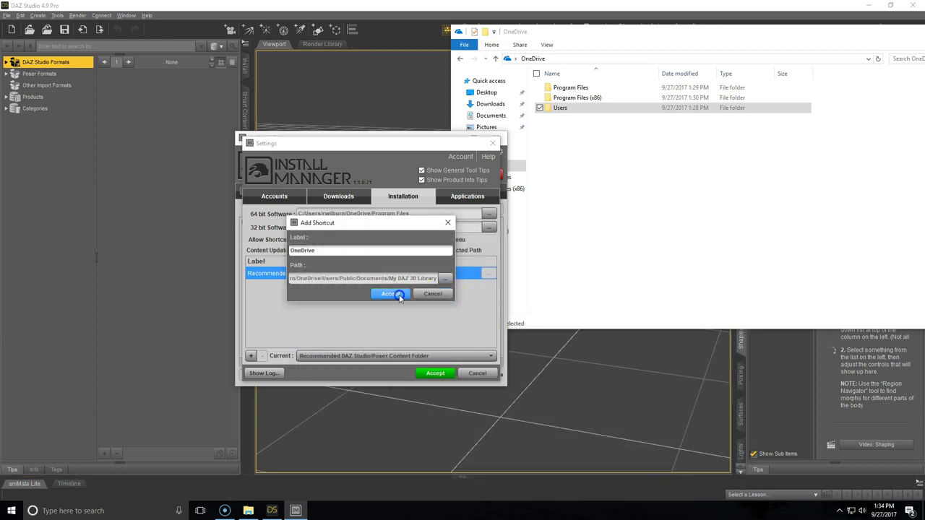
- Save the OneDrive shortcut, remove the Recommended path, and accept the settings
click(396, 294)
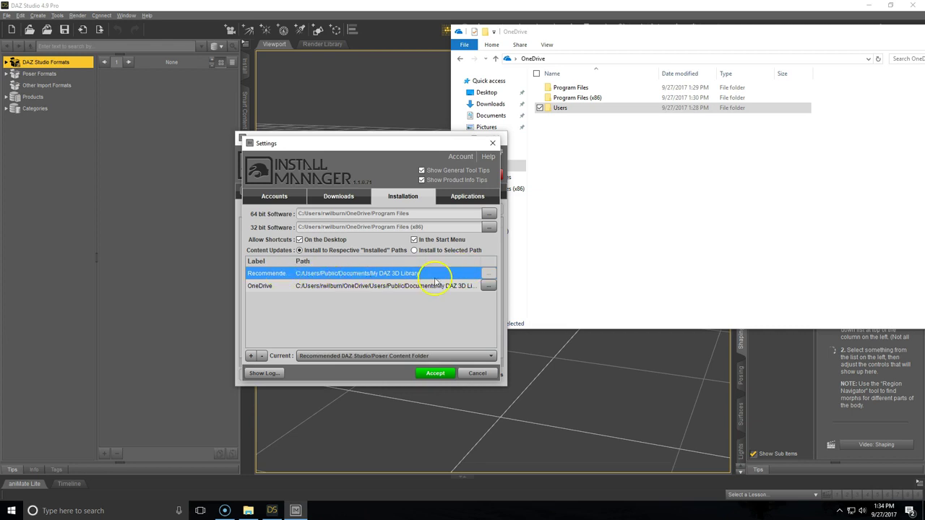
click(262, 355)
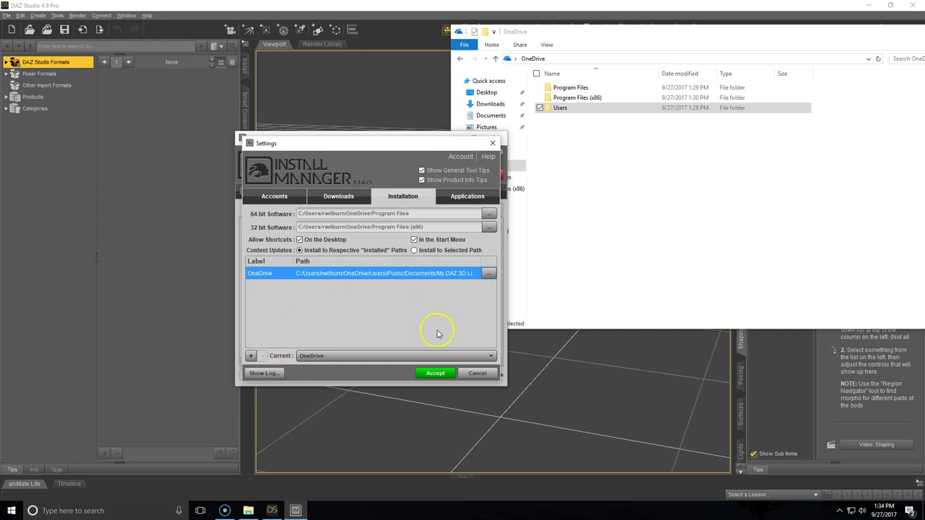
click(434, 373)
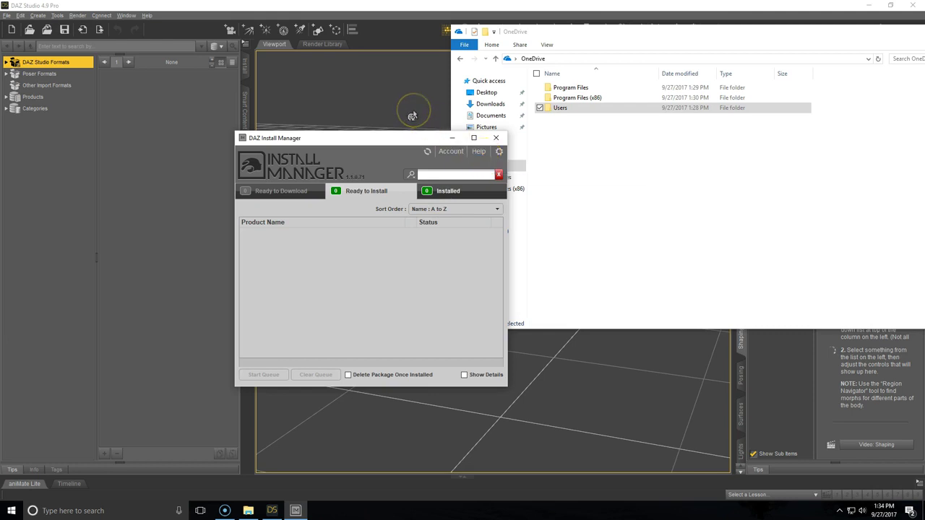
- Switch between DAZ Studio and Install Manager, ending with DAZ Studio's empty scene in front
click(393, 91)
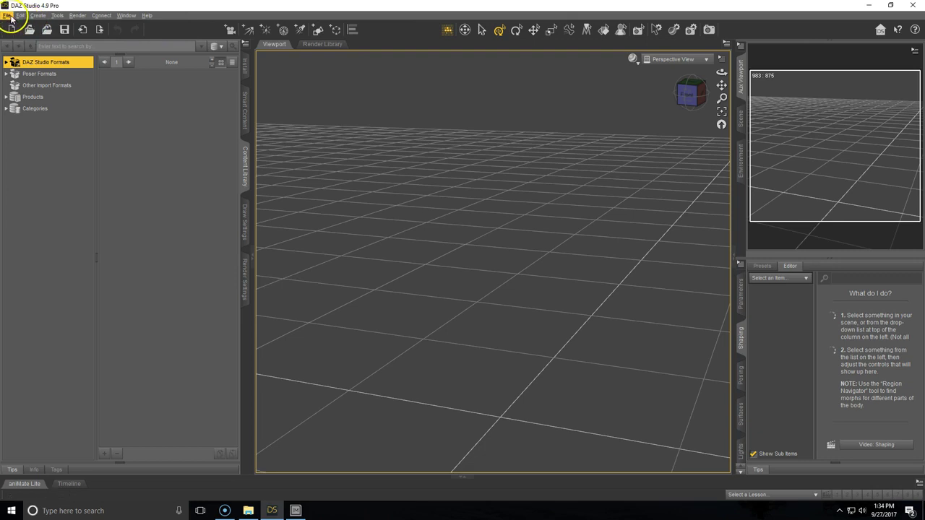
click(297, 510)
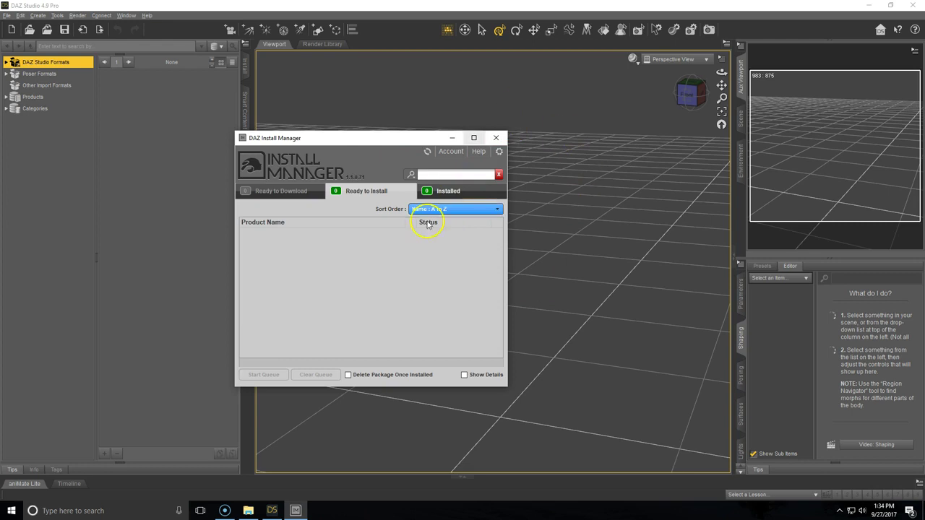
click(188, 111)
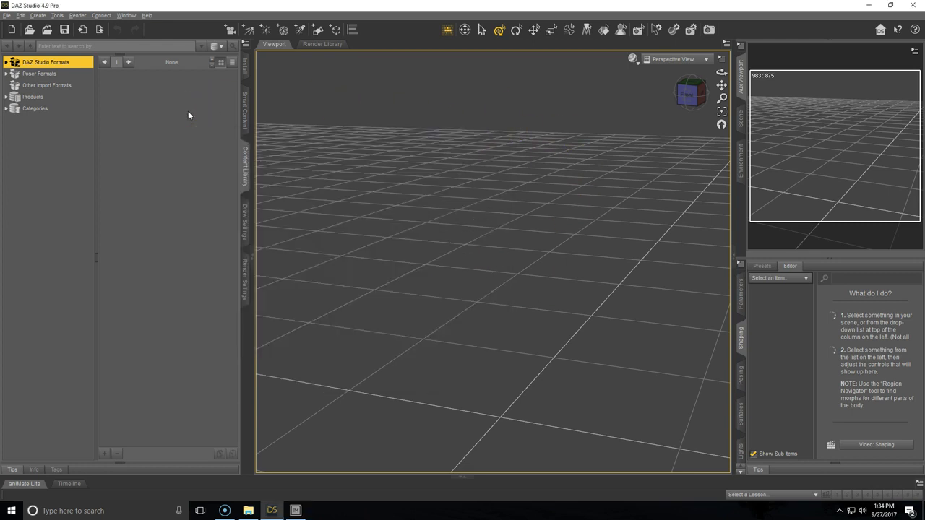
- Open the Content Directory Manager from Preferences, expand both formats, and select Public My DAZ 3D Library
click(20, 15)
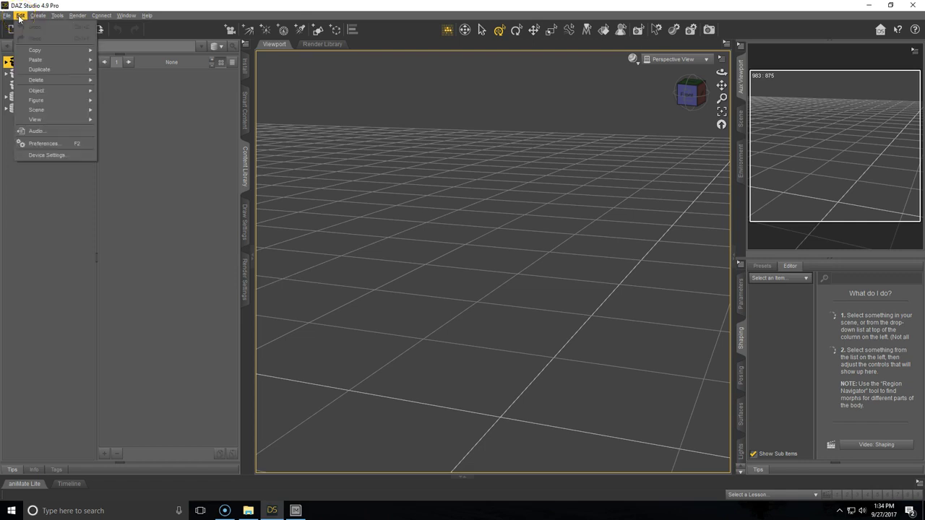
click(43, 144)
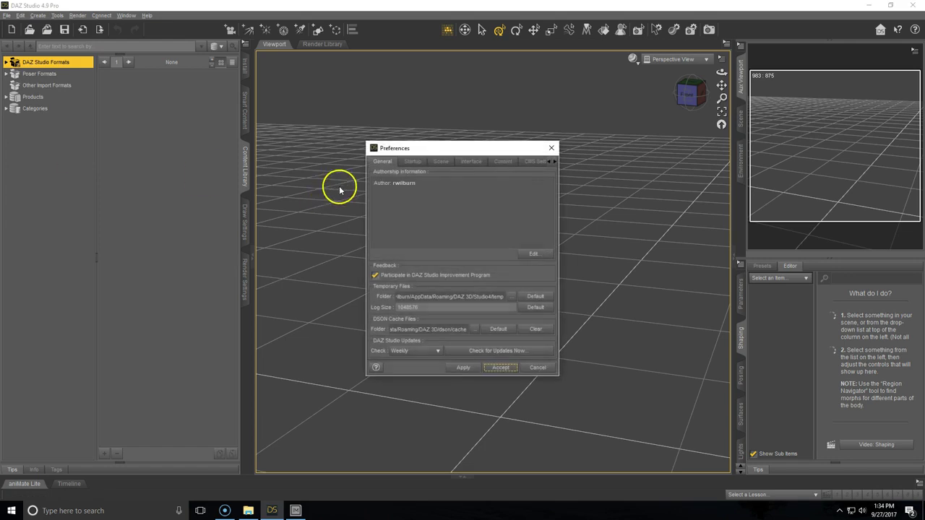
drag(559, 194, 681, 190)
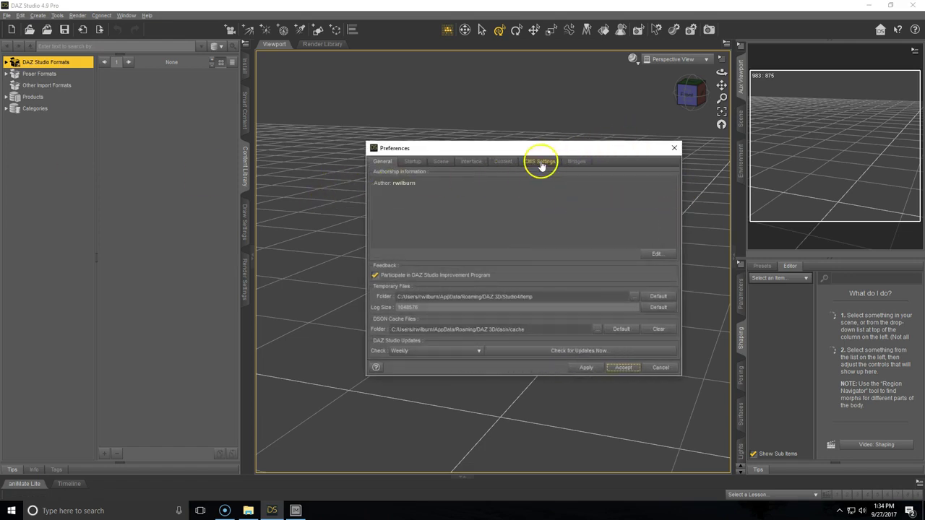
click(506, 161)
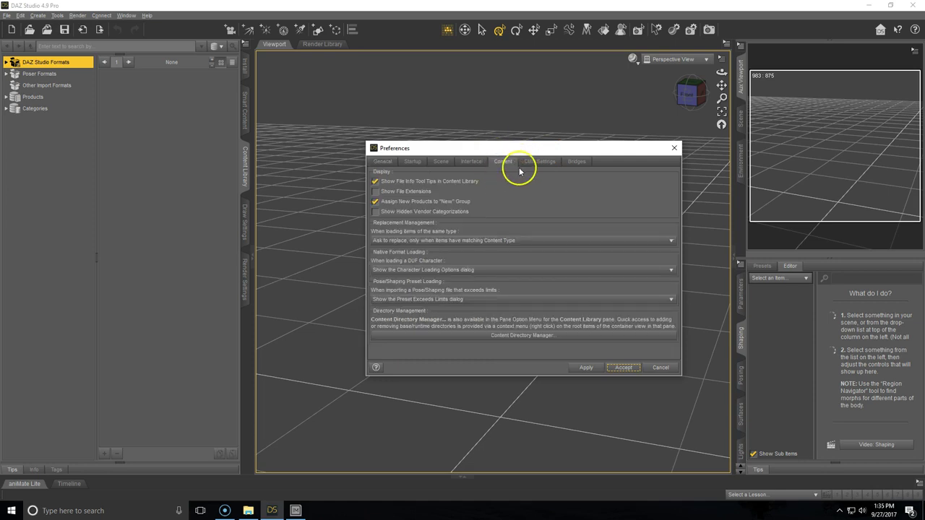
click(490, 336)
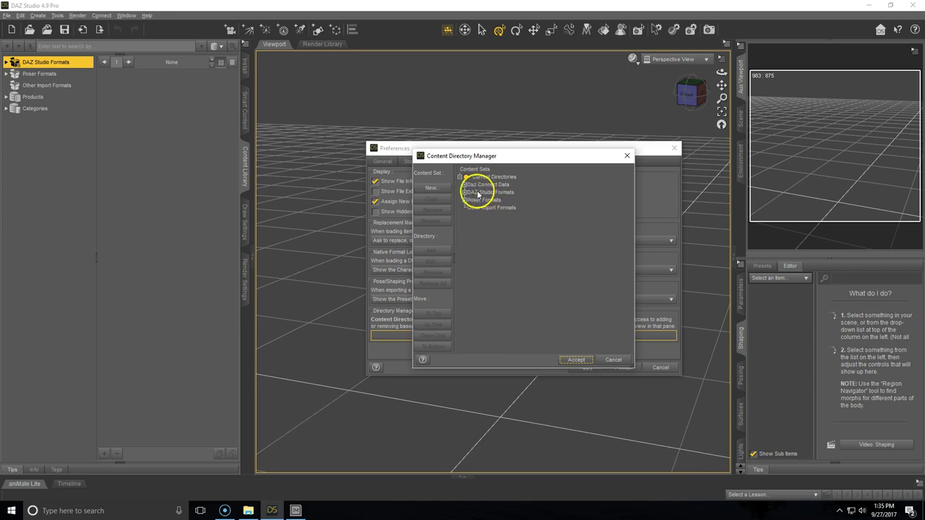
click(465, 192)
click(464, 215)
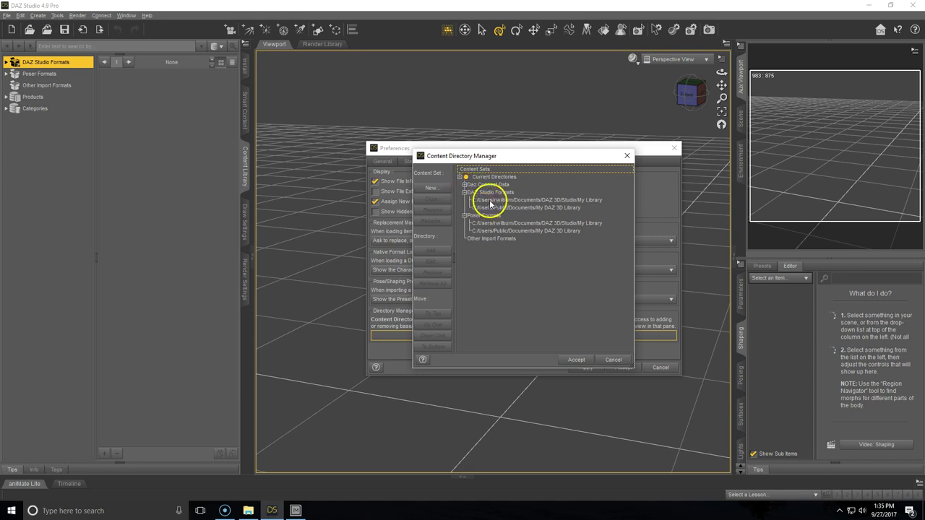
click(487, 209)
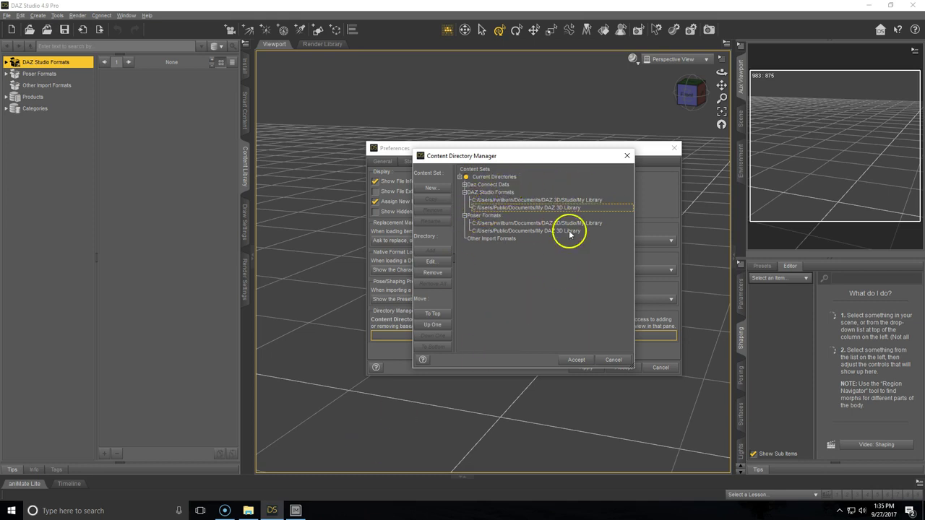
- Check Install Manager's OneDrive My DAZ 3D Library path, then select DAZ Studio Formats in DAZ Studio
click(295, 510)
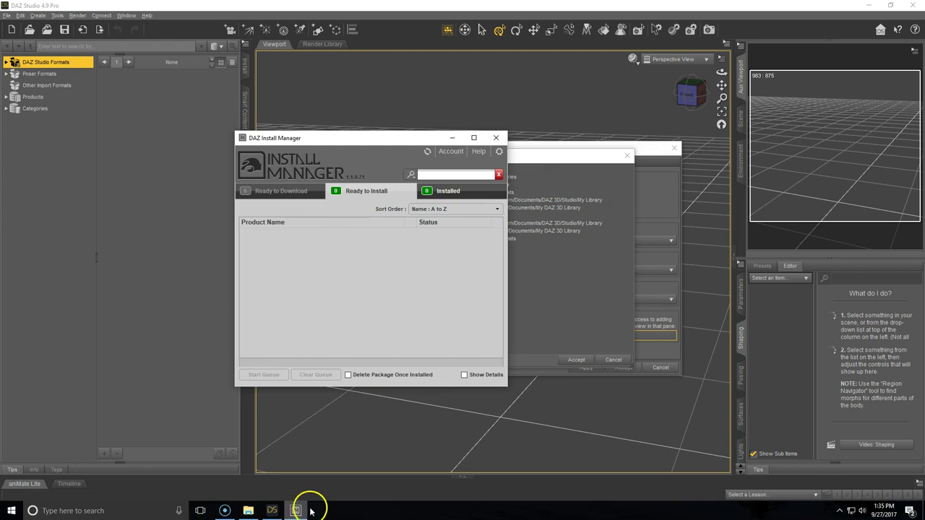
click(499, 151)
click(385, 198)
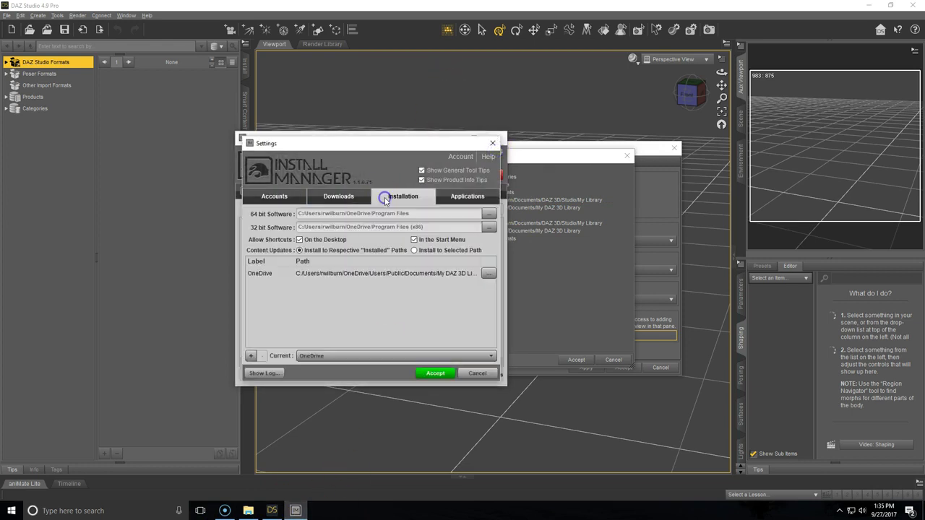
click(329, 275)
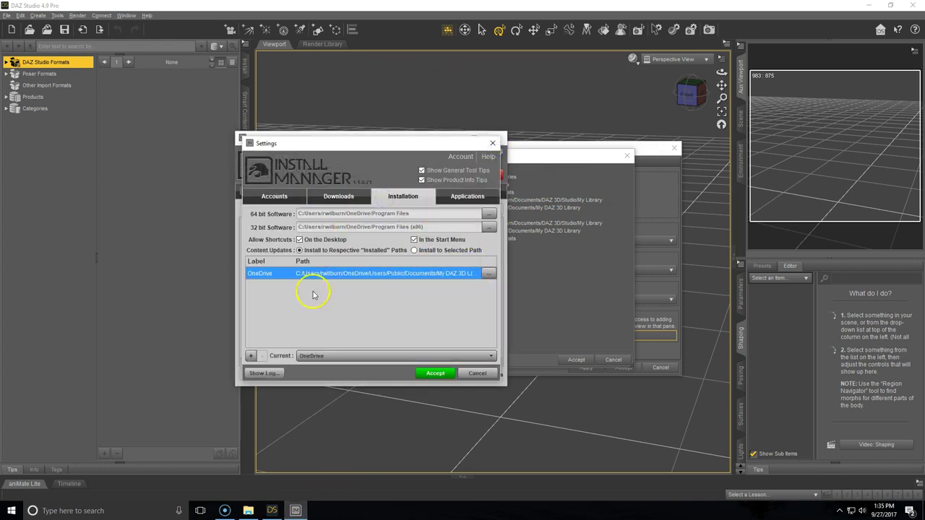
click(569, 250)
click(503, 193)
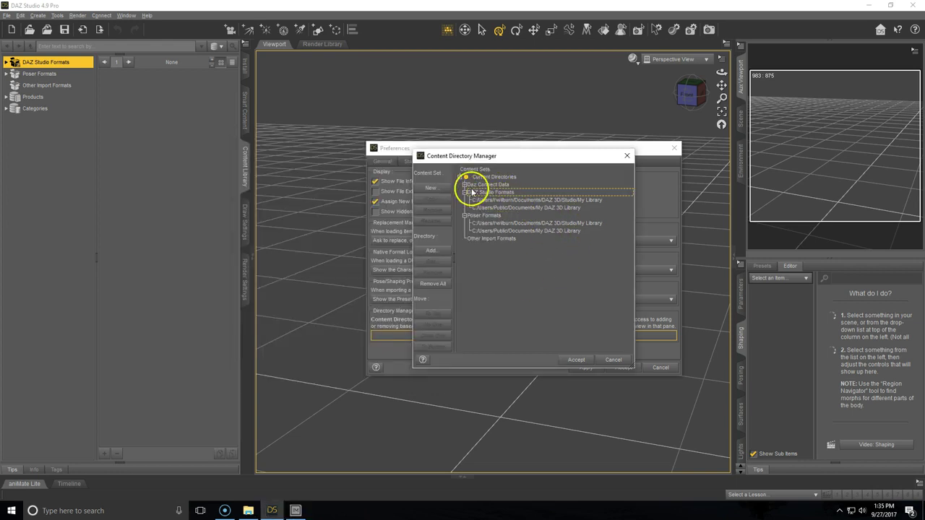
- Add OneDrive's Users\Public\Documents\My DAZ 3D Library folder as a DAZ Studio Formats directory
click(437, 256)
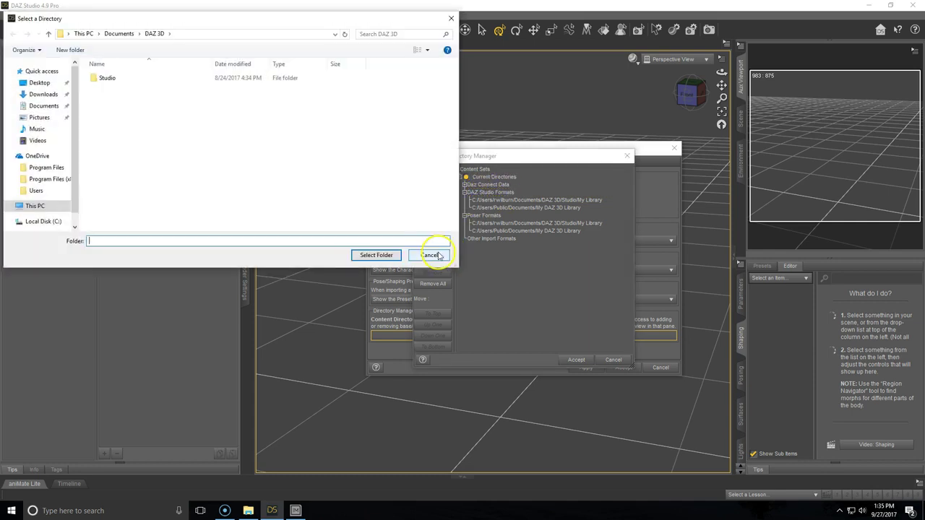
click(36, 193)
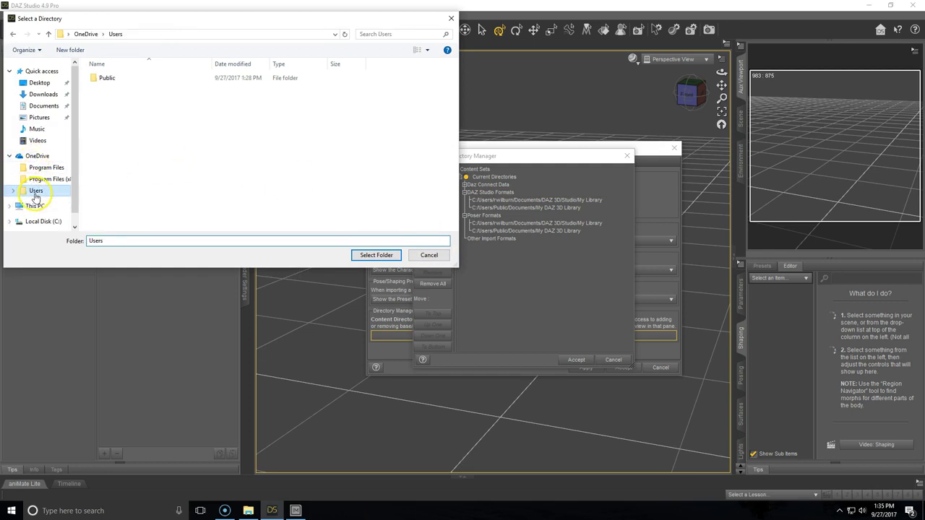
double_click(115, 78)
double_click(115, 79)
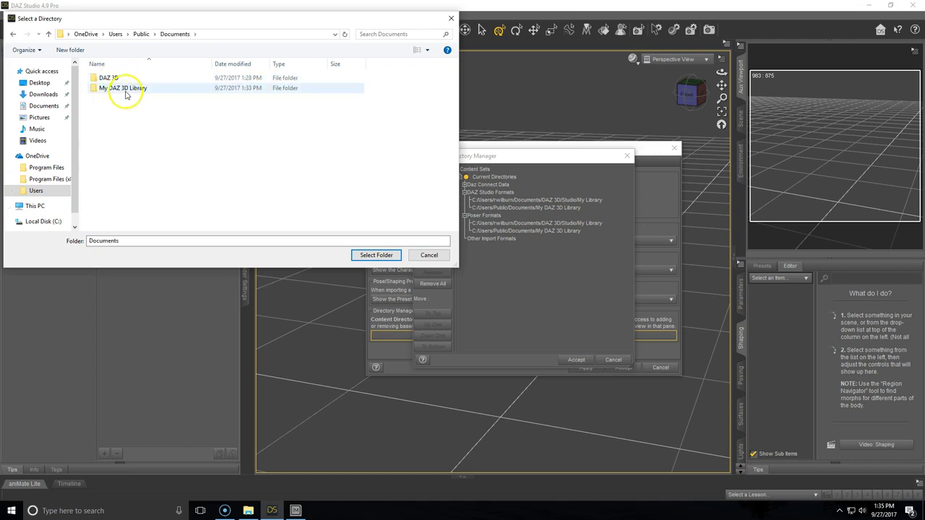
click(125, 94)
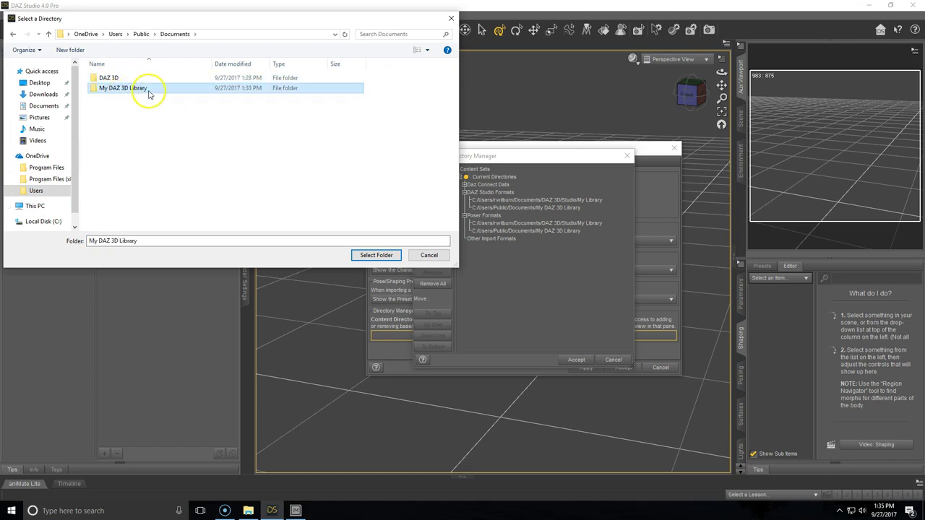
click(383, 254)
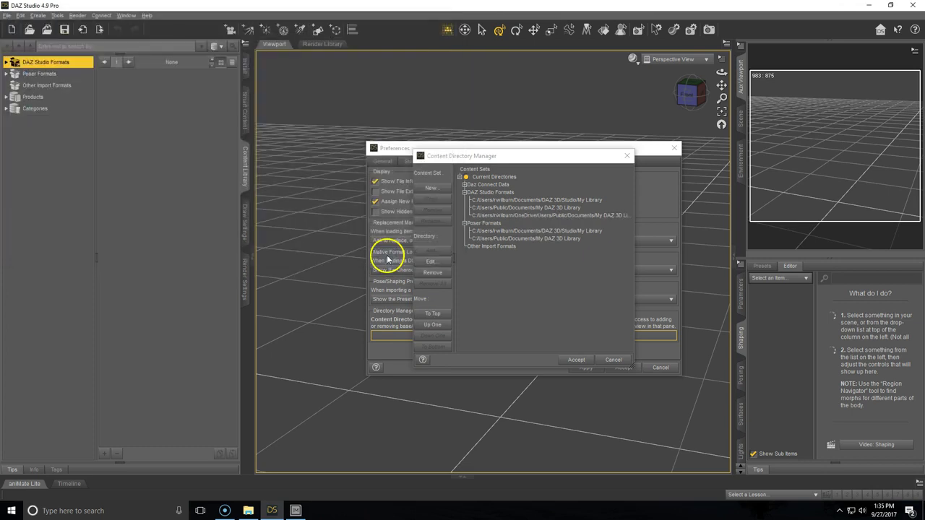
- Add the same My DAZ 3D Library folder to Poser Formats, declining the first runtime warning and retrying
click(479, 223)
click(430, 249)
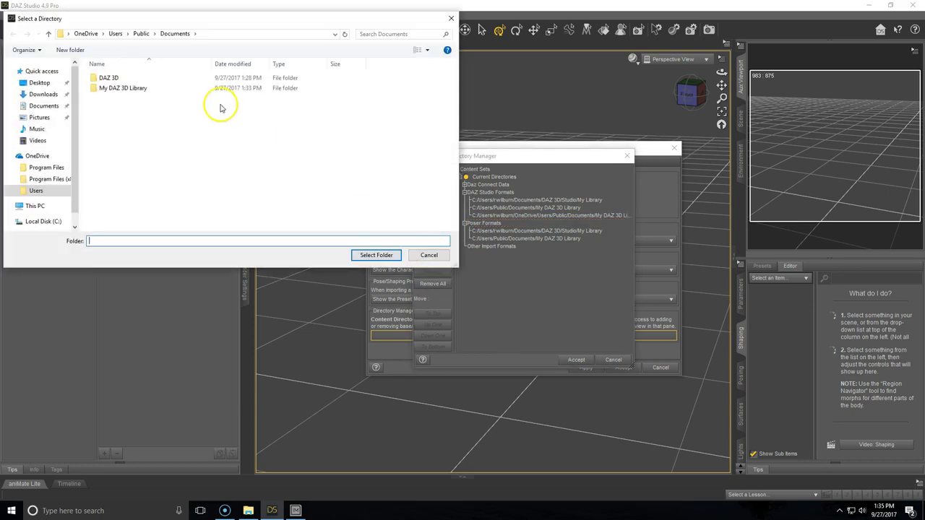
click(143, 90)
double_click(143, 90)
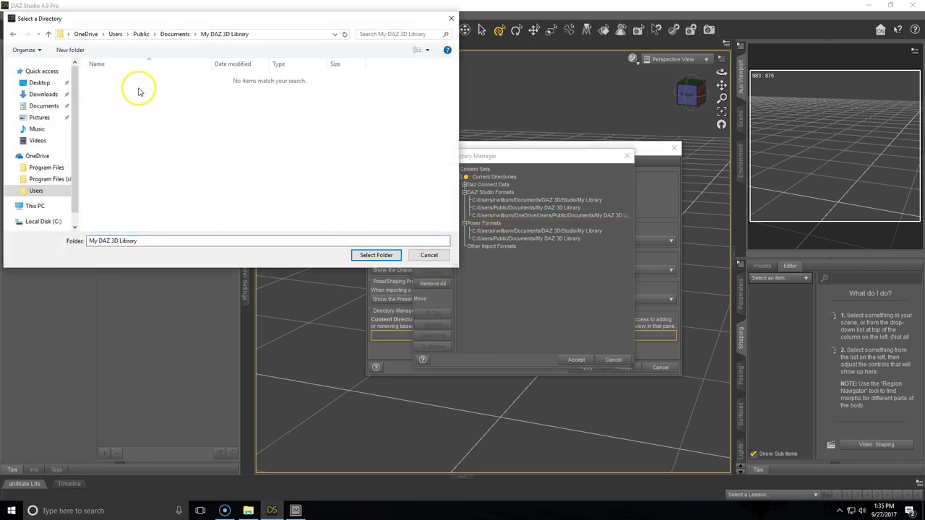
click(377, 256)
click(543, 274)
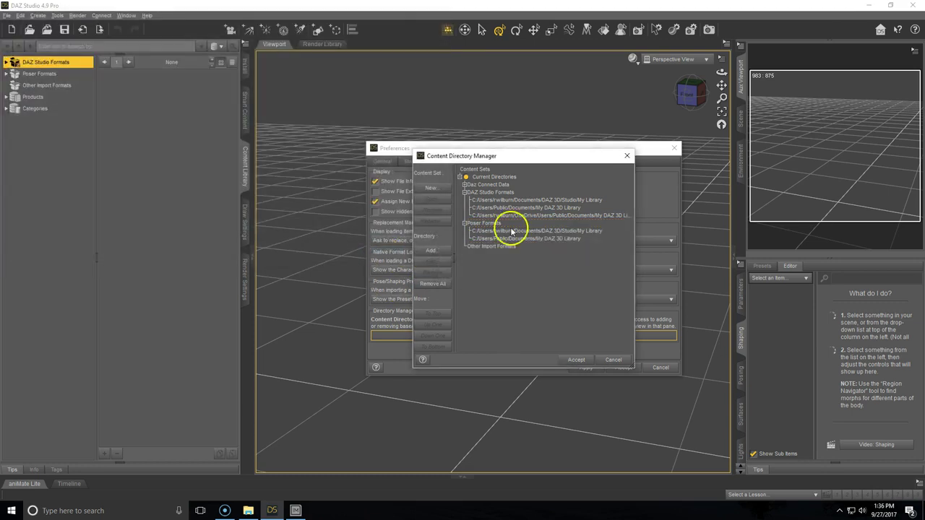
click(431, 248)
click(119, 88)
- Accept the OneDrive library for Poser Formats despite the runtime warning, and remove the Public library path from both format sets
click(377, 255)
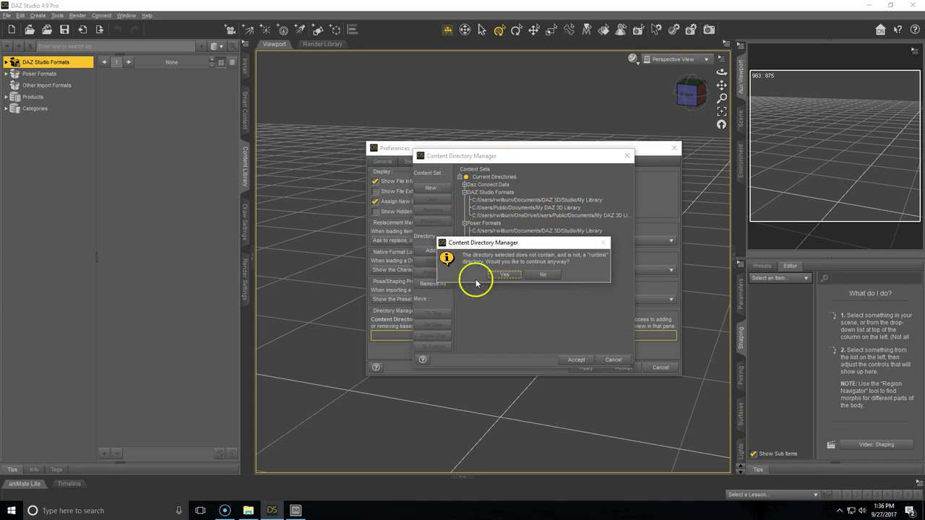
click(509, 276)
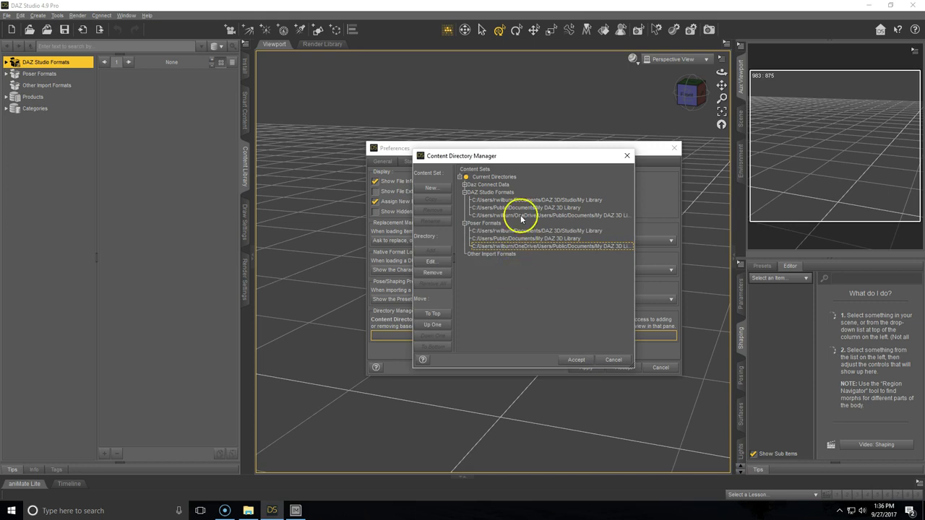
click(561, 239)
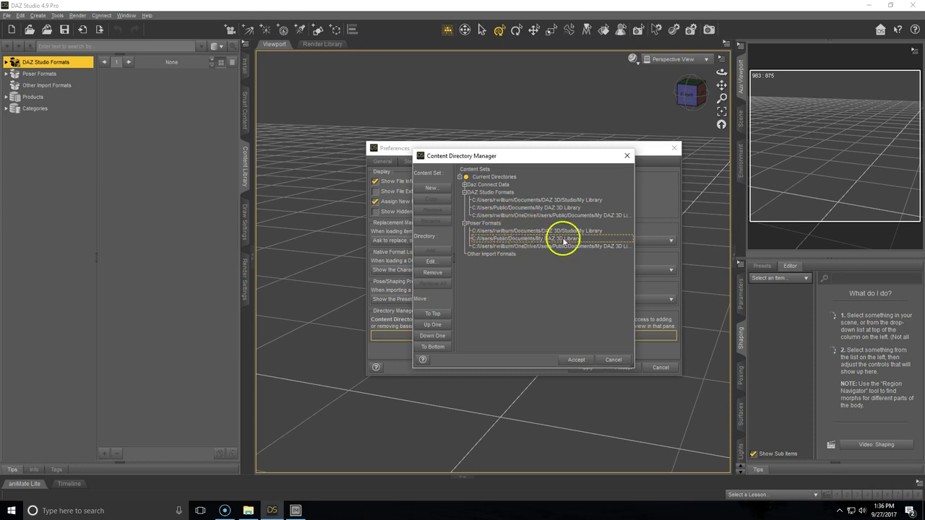
click(454, 272)
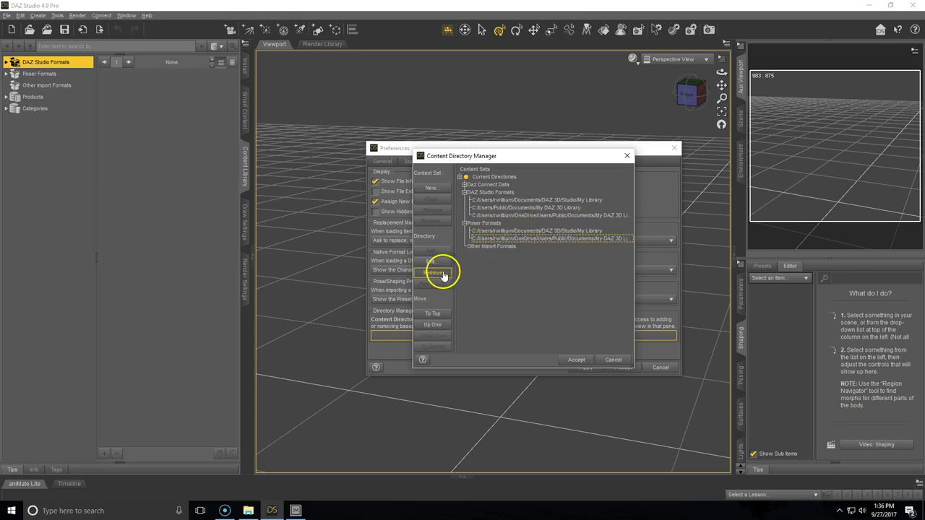
click(516, 208)
click(435, 272)
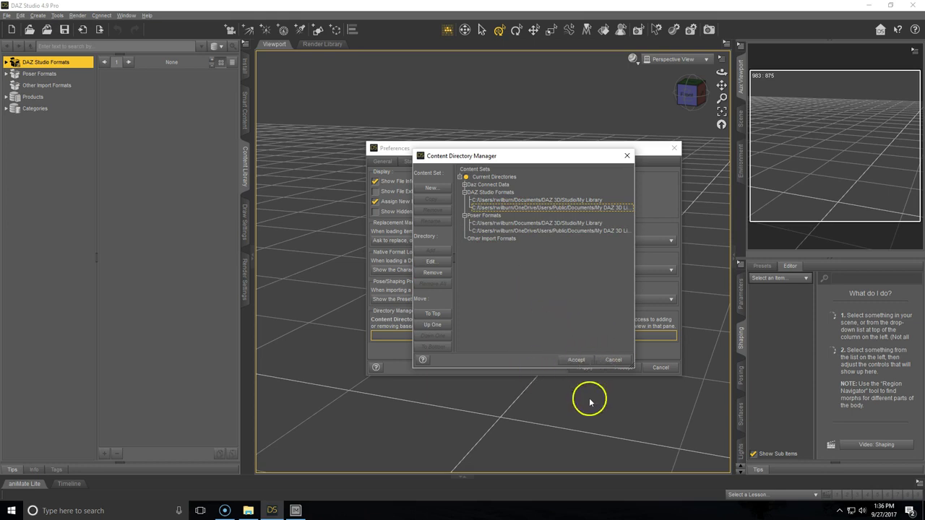
- Accept the content directory changes, apply them in Preferences, and close the Preferences window
click(576, 361)
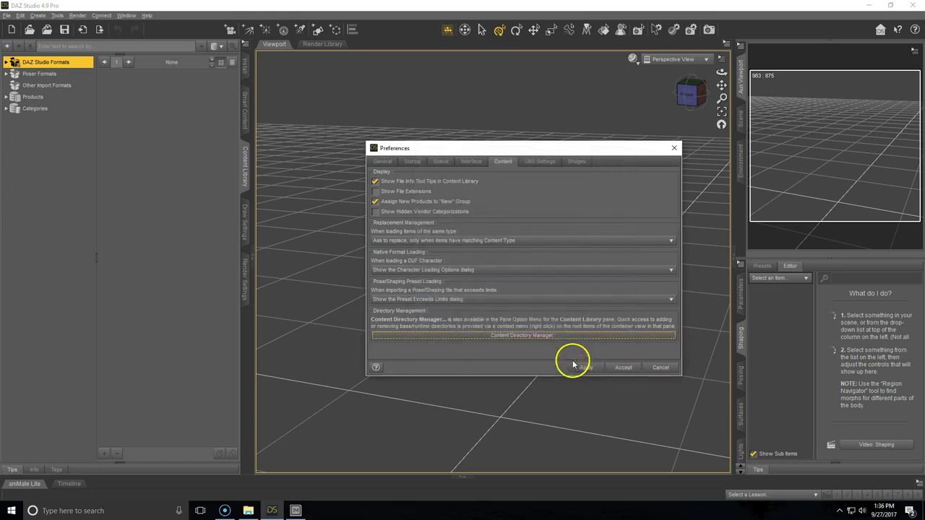
click(578, 370)
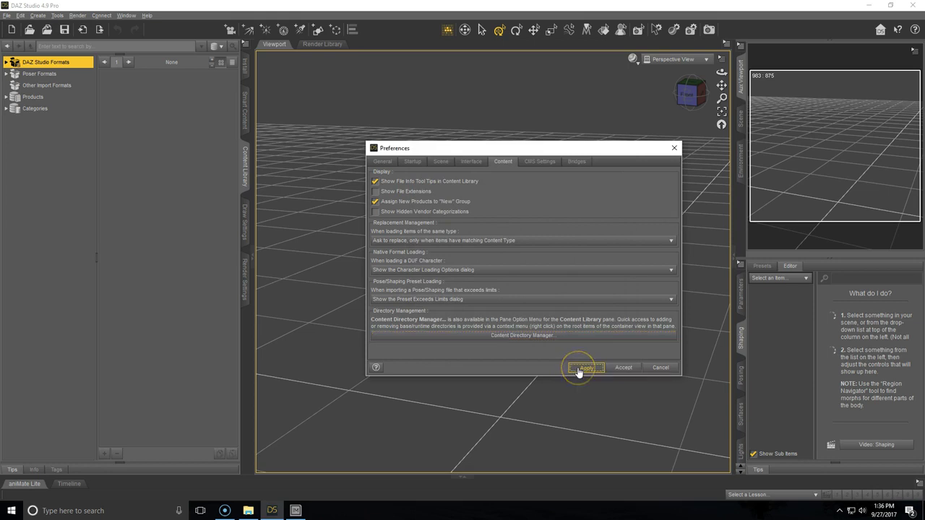
click(674, 147)
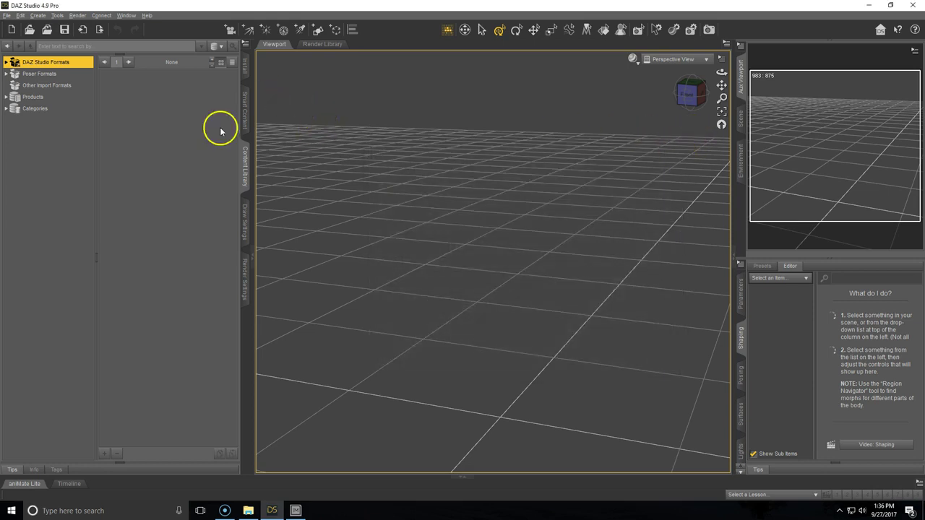
- Open File Explorer on OneDrive, close the Install Manager settings, and move its main window near the top
click(250, 512)
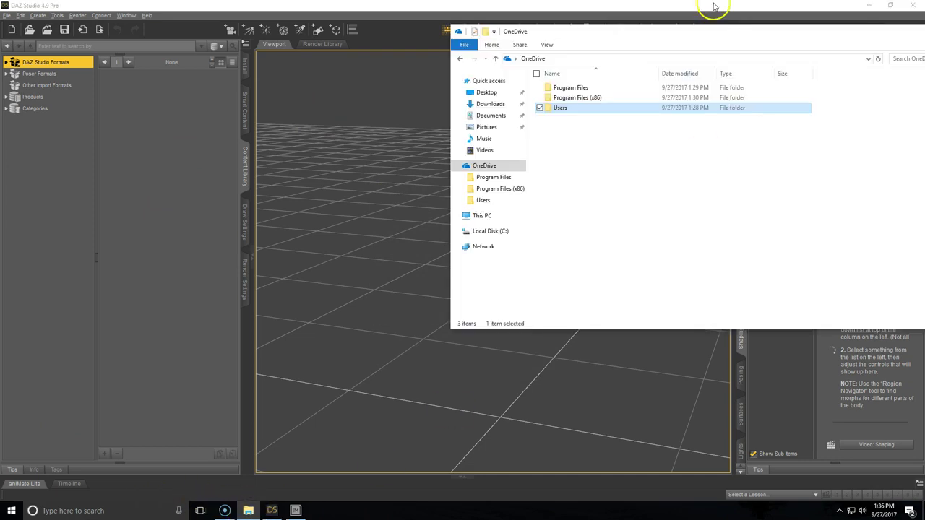
click(296, 511)
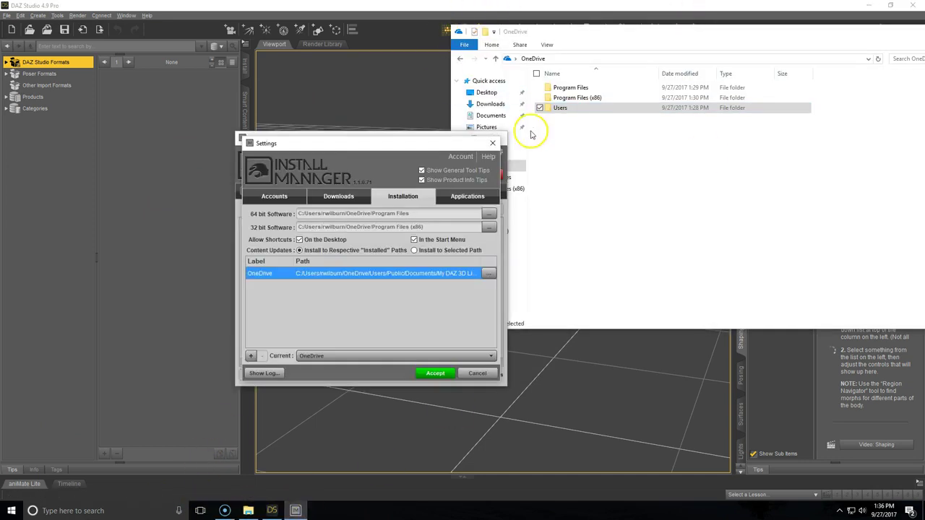
click(493, 144)
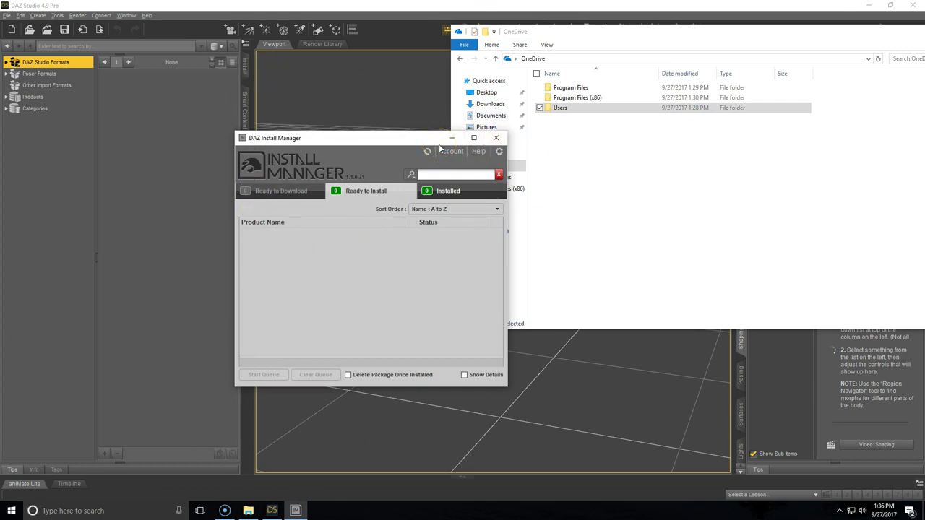
drag(403, 140, 423, 60)
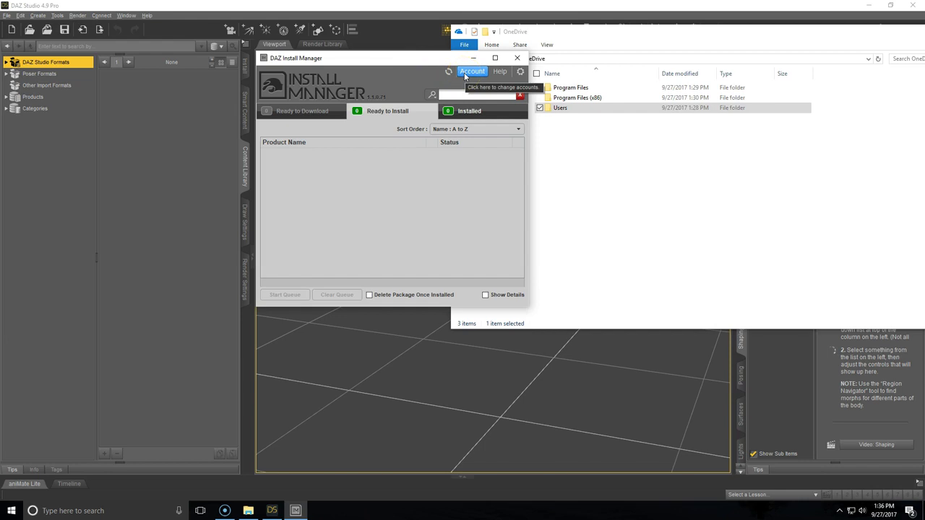
click(21, 483)
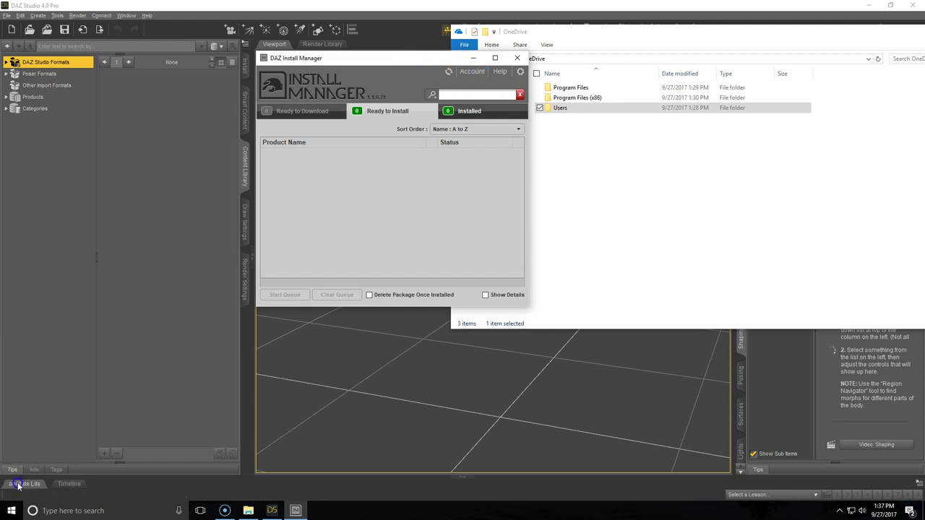